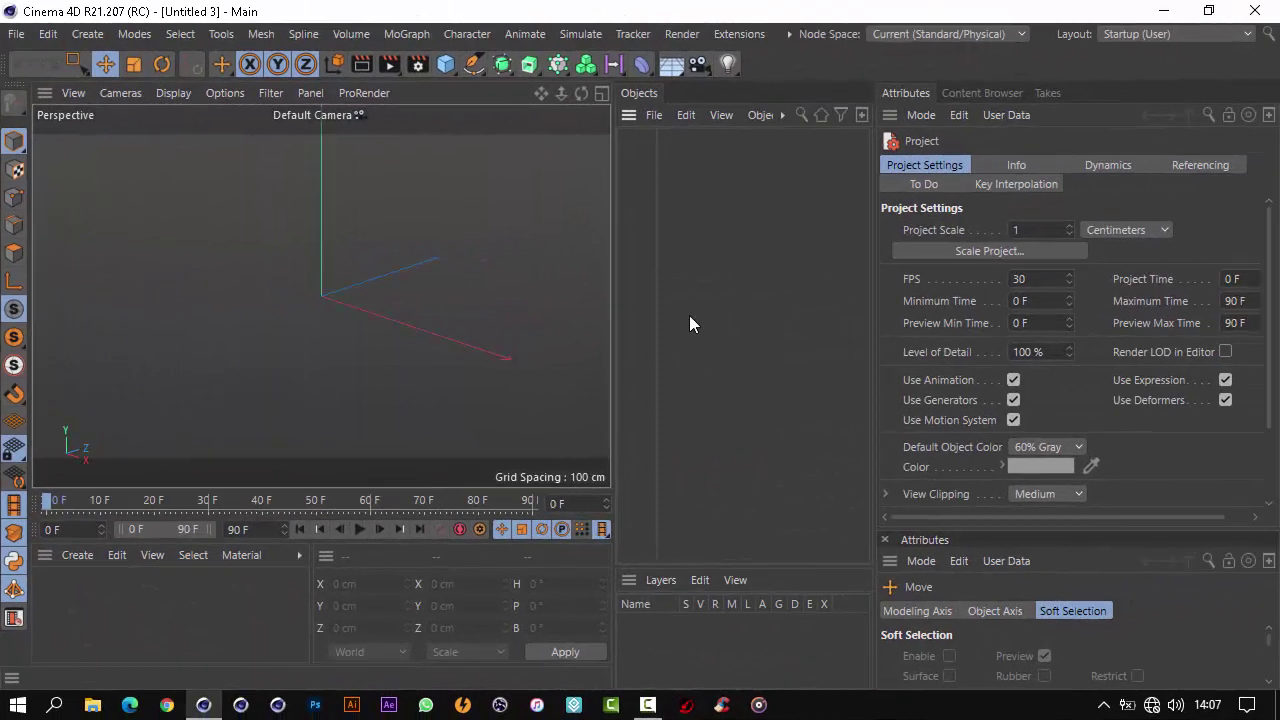
# Add a cube and set the viewport display to Lines
pyautogui.click(446, 65)
pyautogui.scroll(-3, 580, 330)
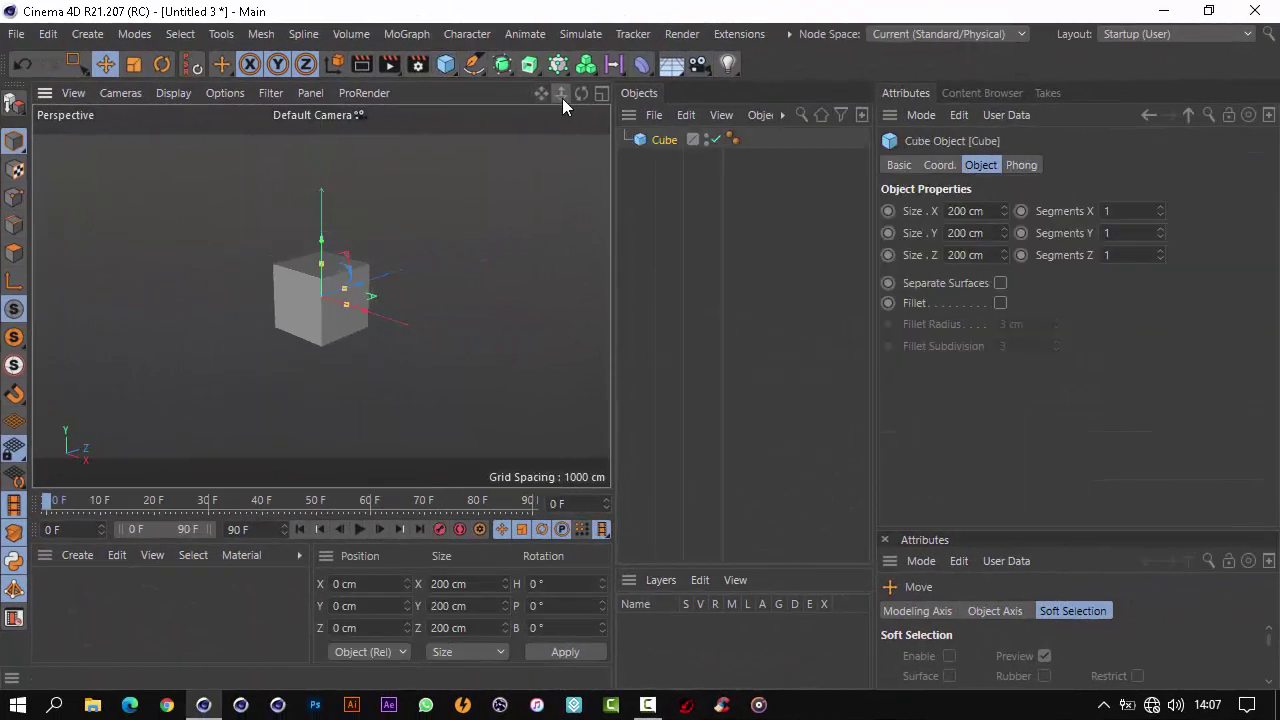
pyautogui.moveTo(575, 95); pyautogui.dragTo(612, 345)
pyautogui.click(176, 92)
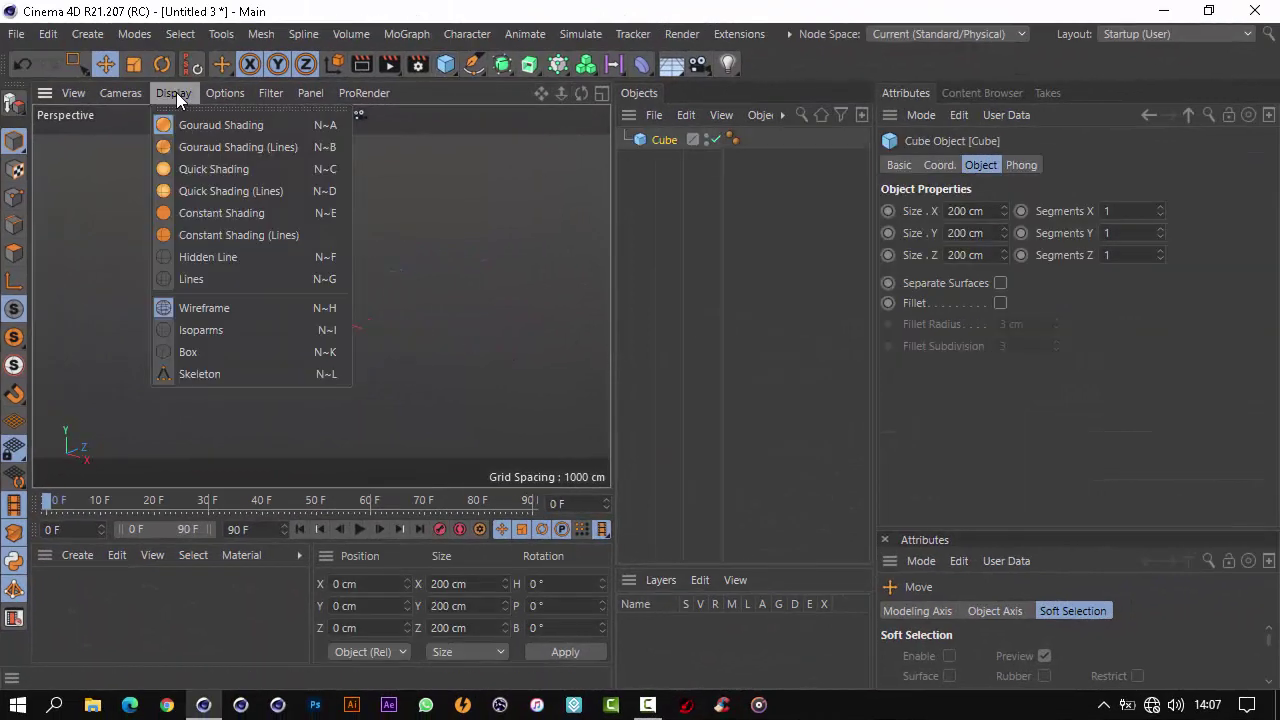
pyautogui.click(197, 280)
pyautogui.click(225, 92)
pyautogui.click(229, 178)
pyautogui.click(586, 409)
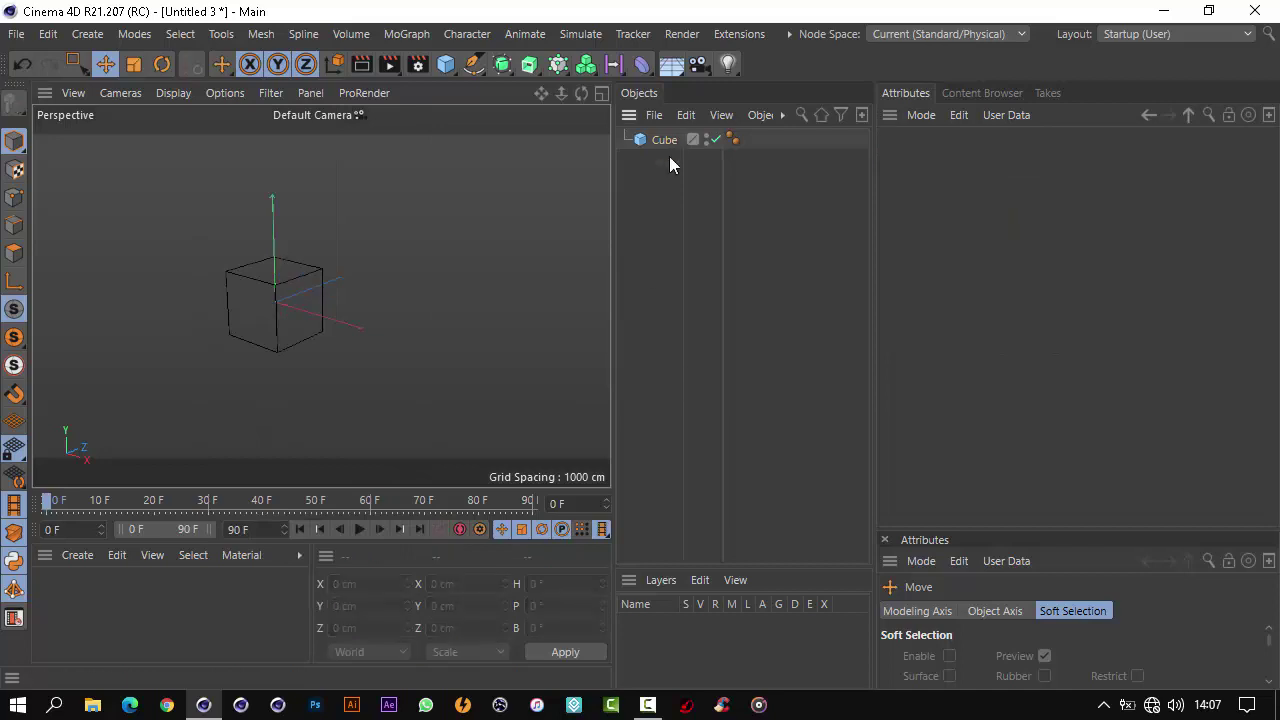
# Duplicate the cube as Cube.1 and set its Y and Z positions to 200 cm
pyautogui.keyDown('ctrl'); pyautogui.moveTo(664, 140); pyautogui.dragTo(660, 160); pyautogui.keyUp('ctrl')
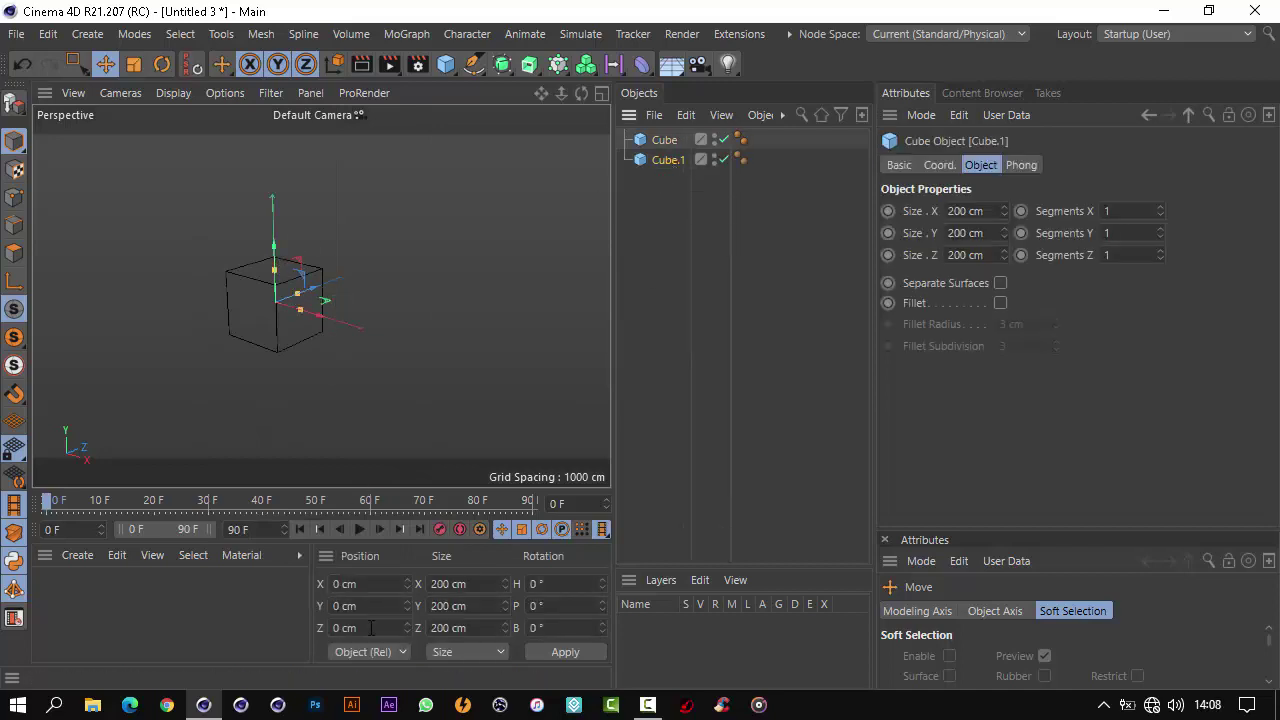
pyautogui.write('200')
pyautogui.click(565, 652)
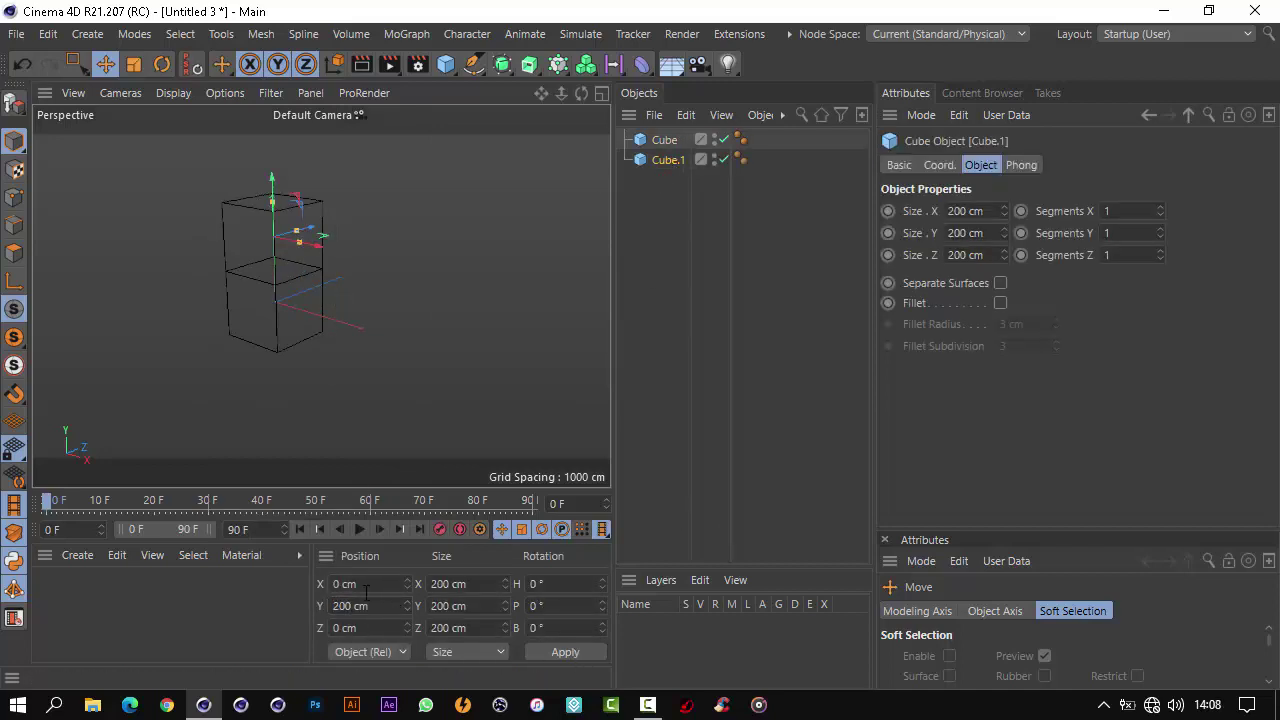
pyautogui.doubleClick(365, 628)
pyautogui.write('200')
pyautogui.click(564, 651)
pyautogui.write('199.5')
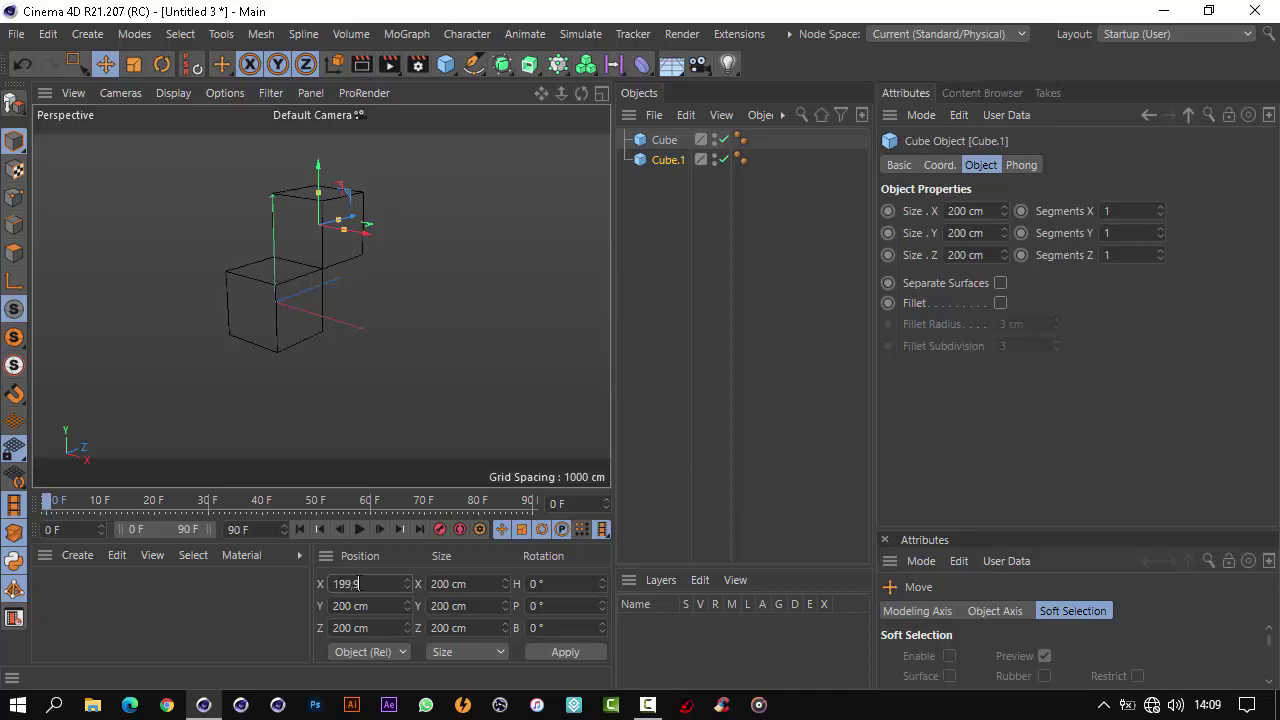
# Apply Cube.1's X position and convert both cubes to editable polygon objects
pyautogui.click(565, 652)
pyautogui.hotkey('ctrl', 'a')
pyautogui.press('c')
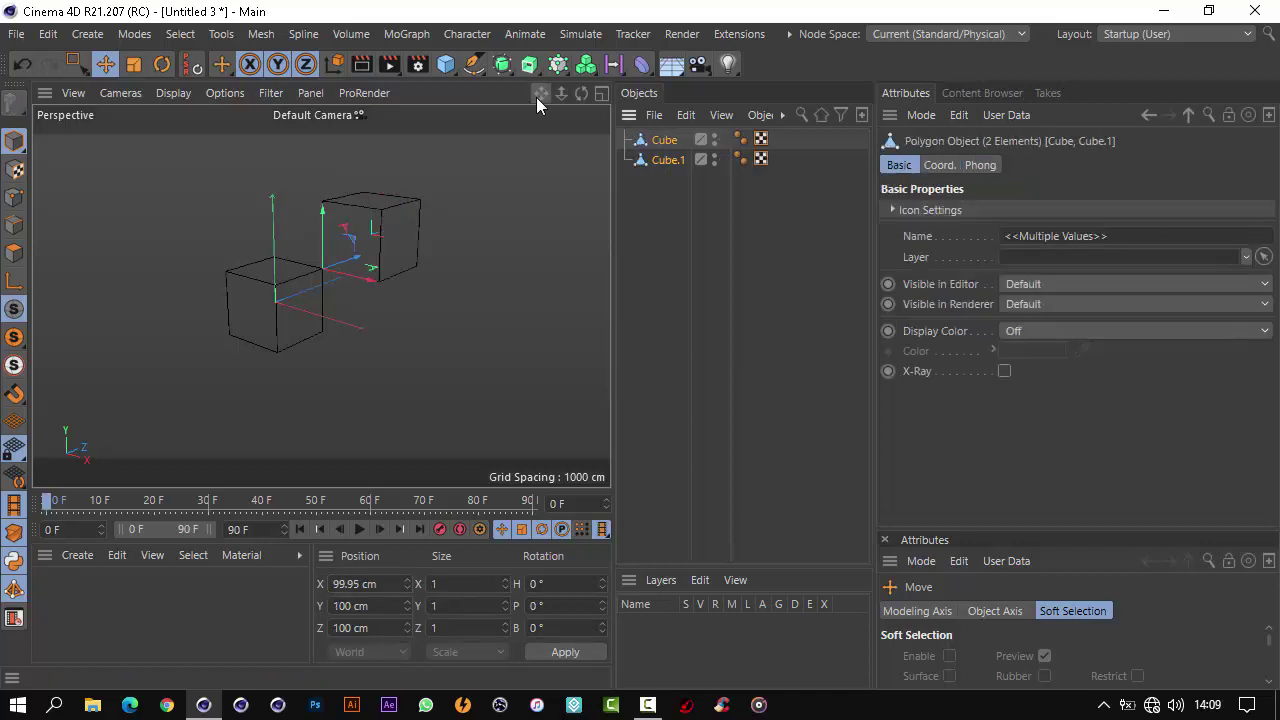
pyautogui.moveTo(536, 97)
pyautogui.mouseDown()
pyautogui.moveTo(608, 360)
pyautogui.moveTo(543, 124)
pyautogui.mouseUp()
# Box-select the two coincident corner points and join them with Stitch and Sew
pyautogui.click(14, 197)
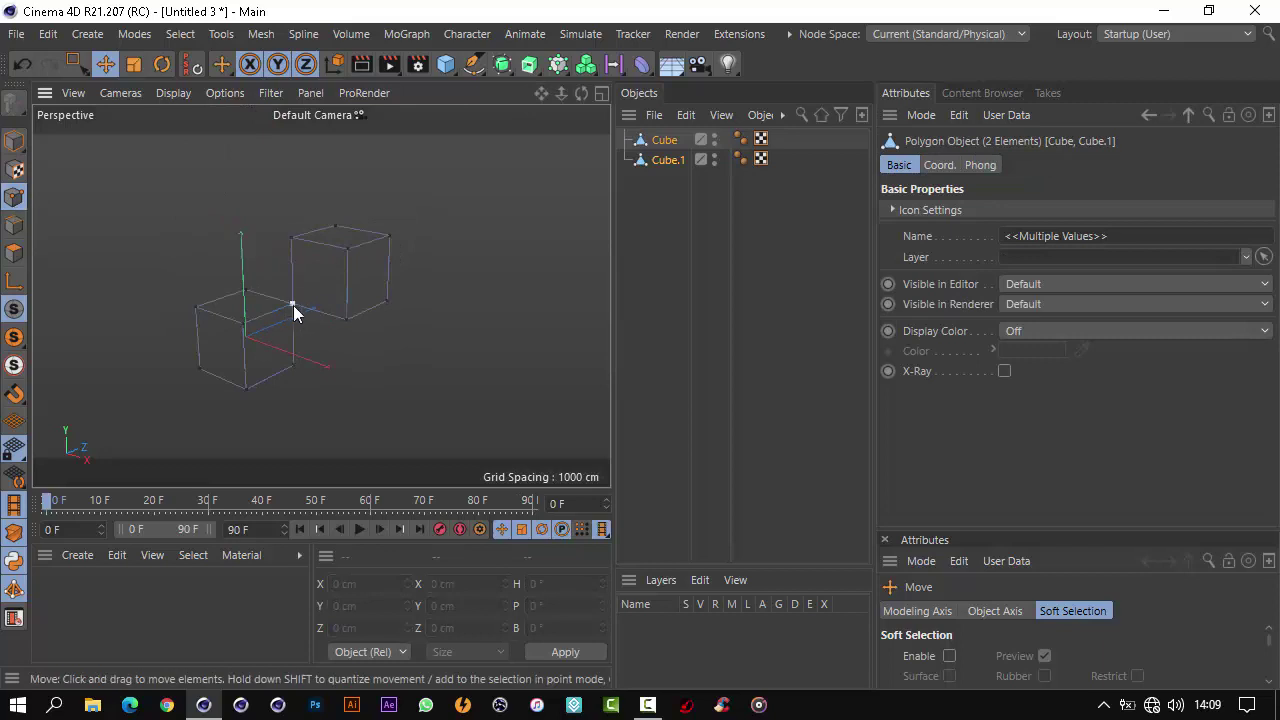
pyautogui.scroll(10, 293, 305)
pyautogui.scroll(3, 266, 307)
pyautogui.click(76, 64)
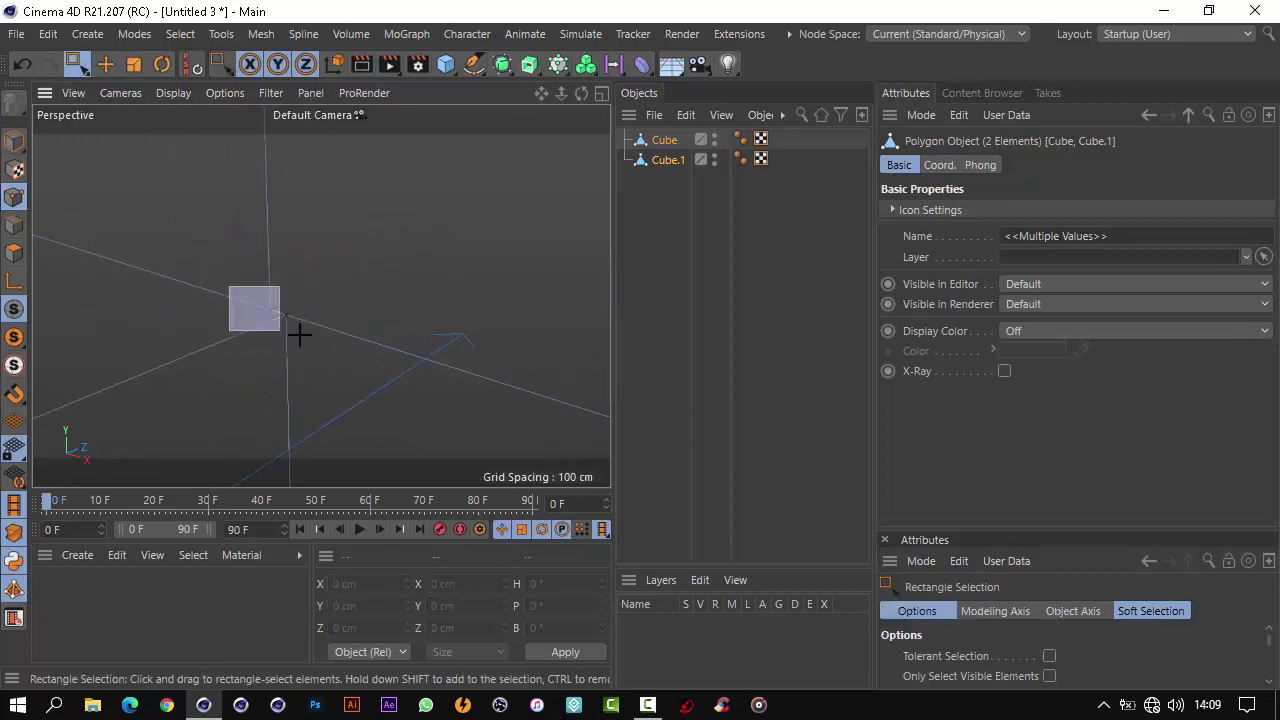
pyautogui.moveTo(299, 335); pyautogui.dragTo(265, 300)
pyautogui.rightClick(279, 313)
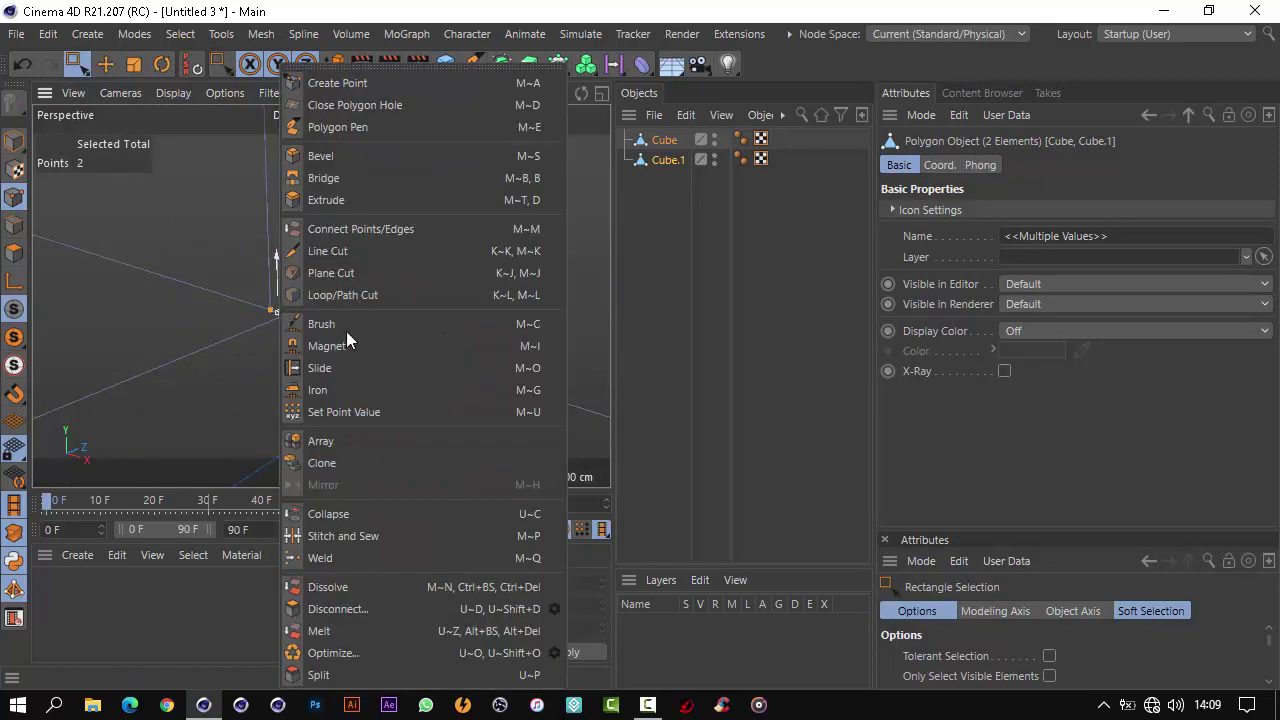
pyautogui.click(387, 540)
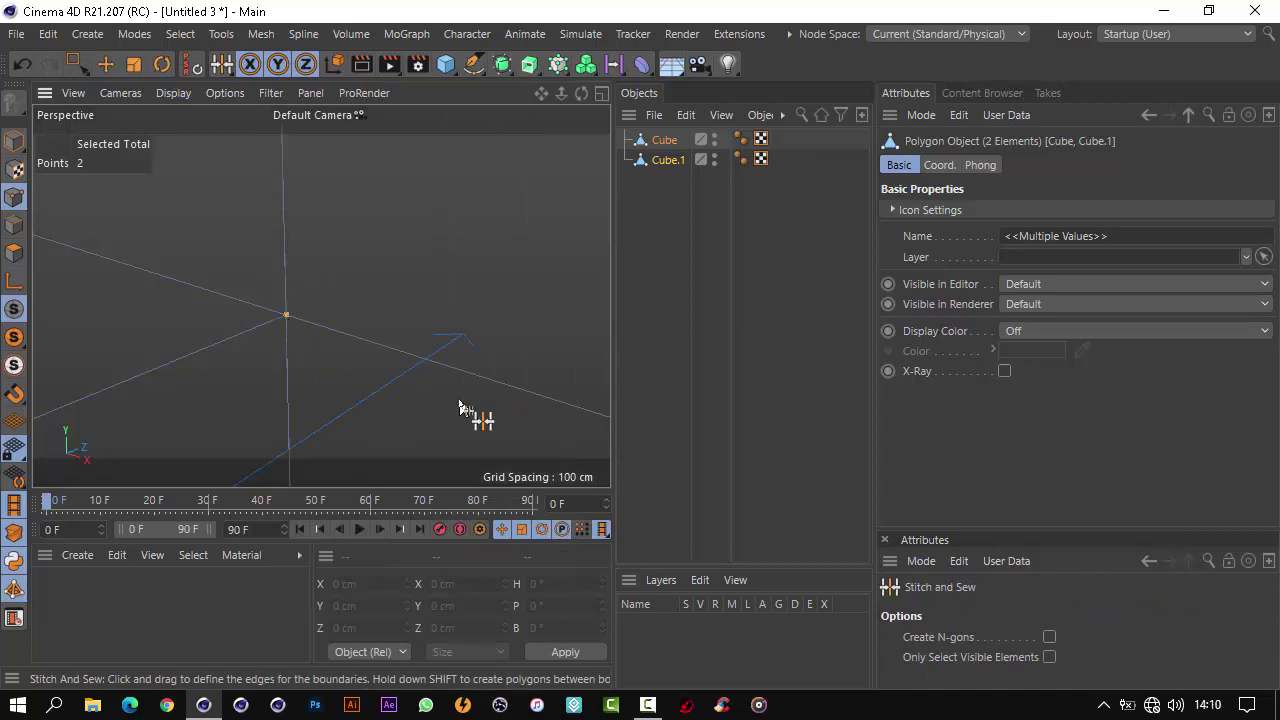
pyautogui.click(76, 64)
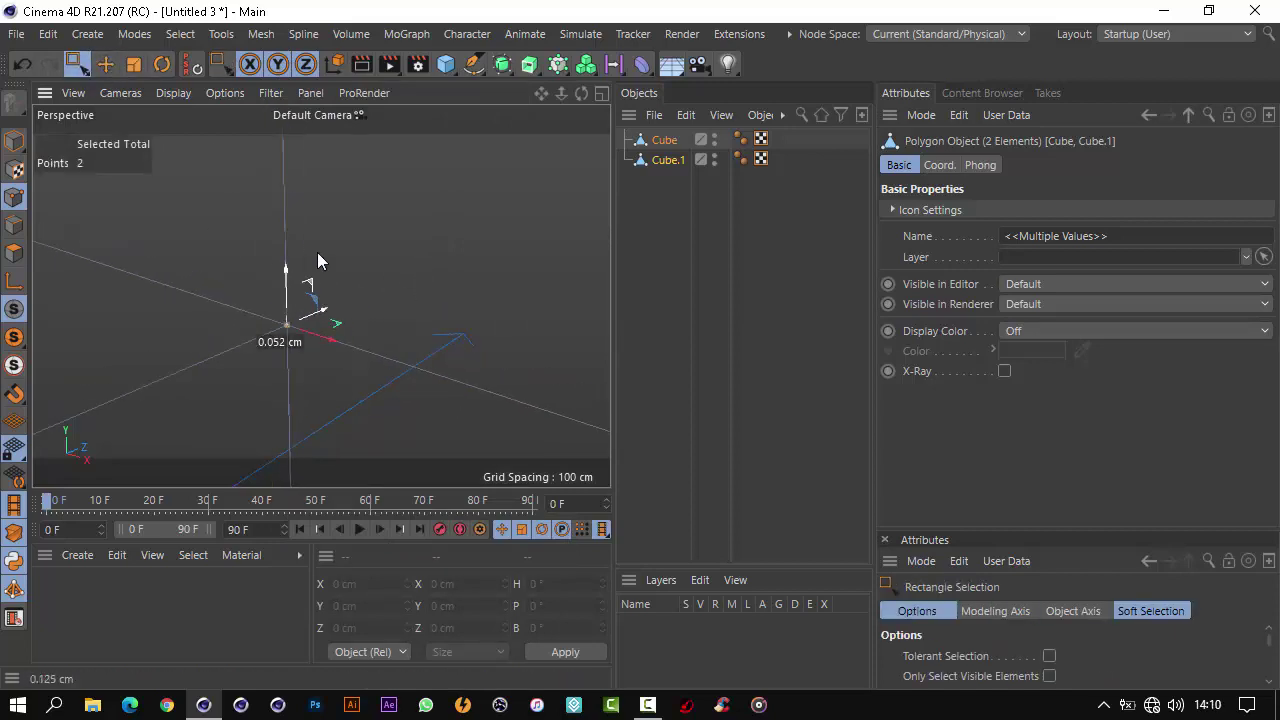
# Frame both cubes and keep the Snapping palette open with Vertex Snap
pyautogui.press('h')
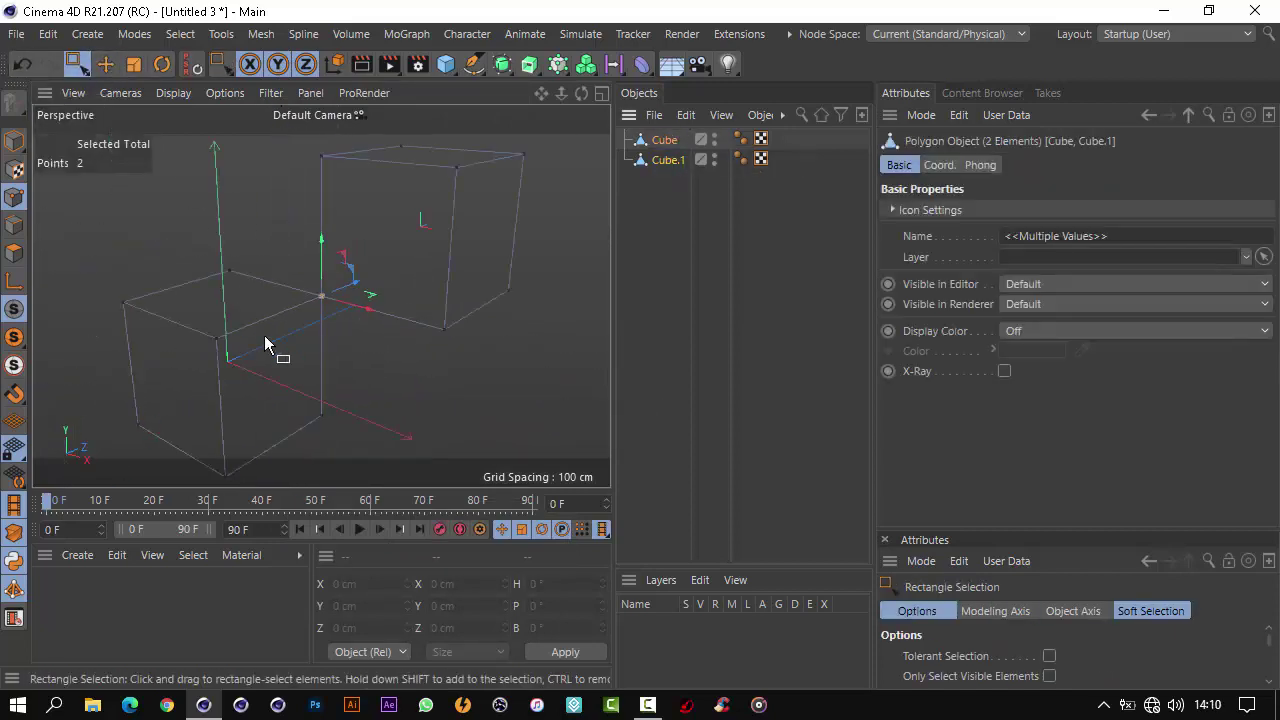
pyautogui.click(14, 393)
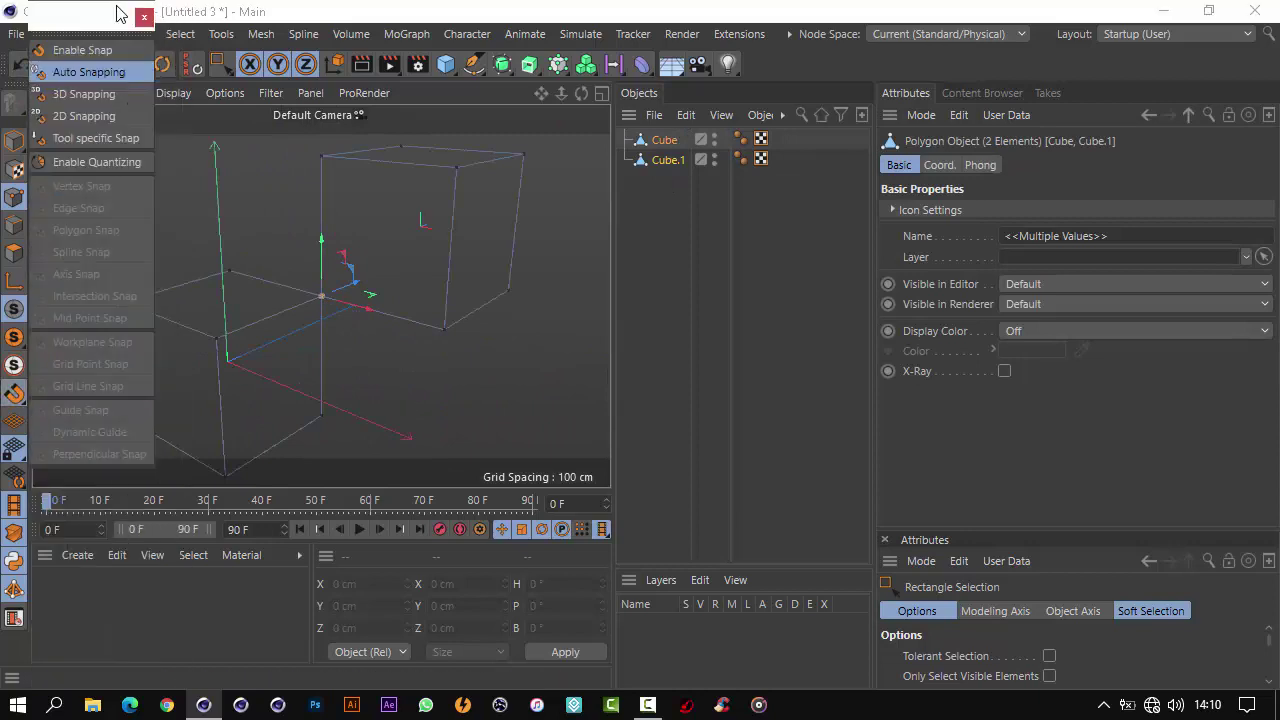
pyautogui.moveTo(60, 25); pyautogui.dragTo(680, 188)
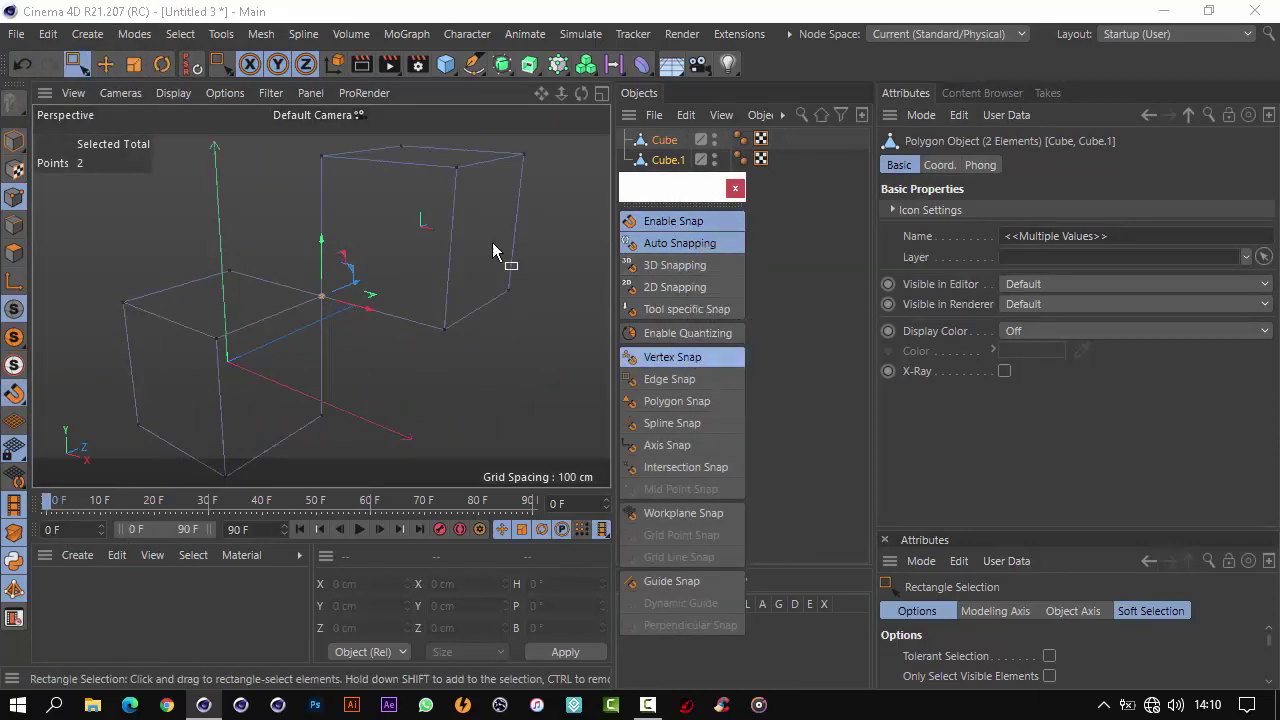
# Draw a Spline Pen outline snapped to the cube corners, then delete both cubes
pyautogui.click(474, 63)
pyautogui.scroll(-2, 166, 421)
pyautogui.click(166, 300)
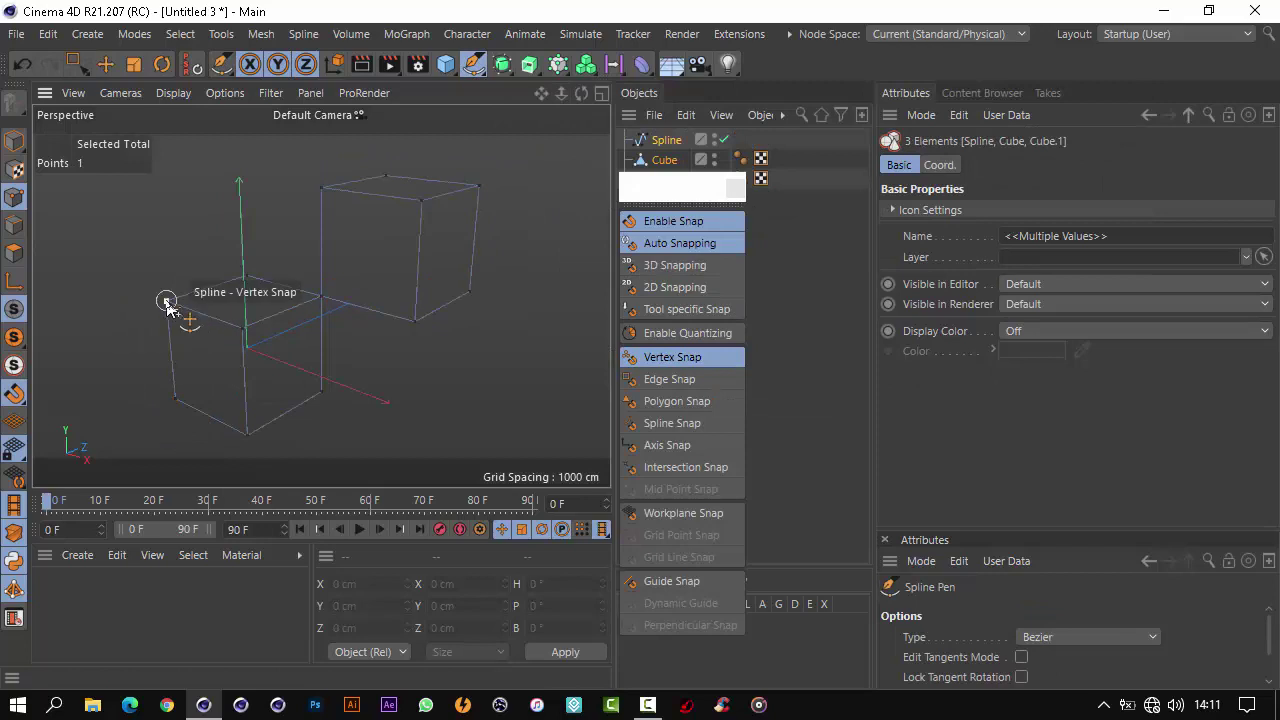
pyautogui.click(320, 187)
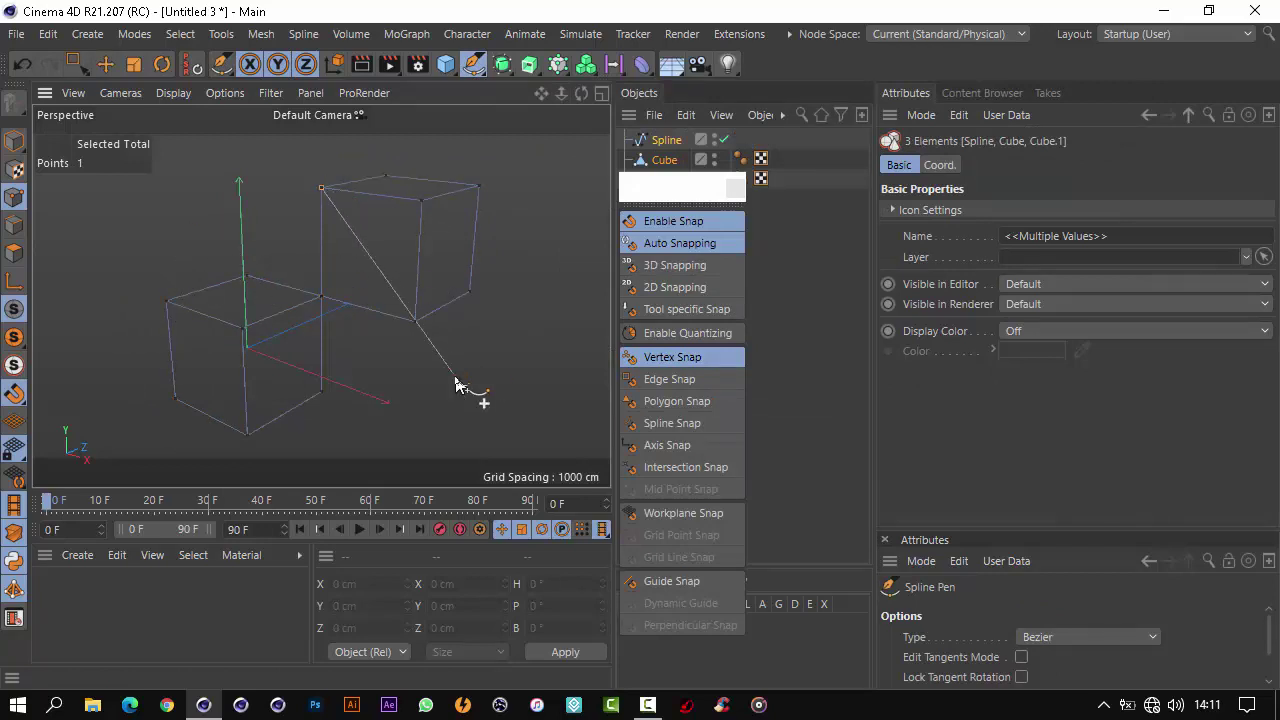
pyautogui.press('0')
pyautogui.click(735, 188)
pyautogui.press('Delete')
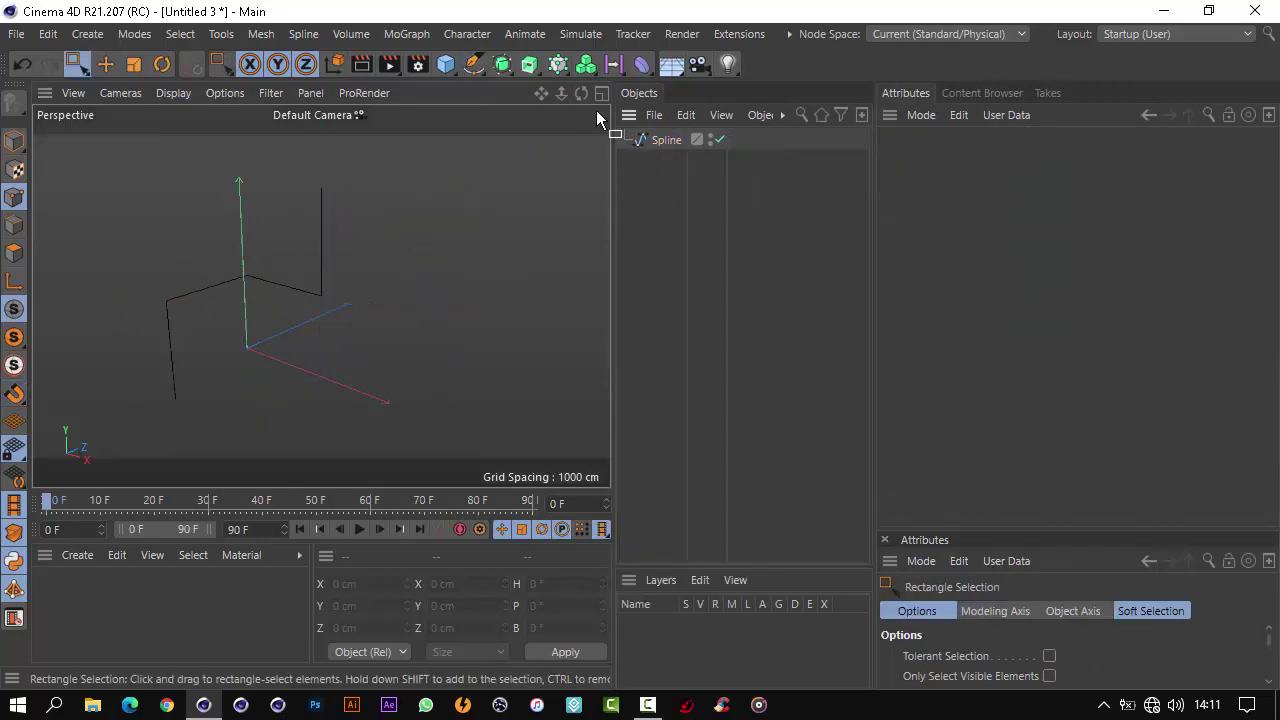
# Duplicate the Spline and rename the copy 'Spline top ıcın'
pyautogui.keyDown('ctrl'); pyautogui.moveTo(669, 140); pyautogui.dragTo(667, 163); pyautogui.keyUp('ctrl')
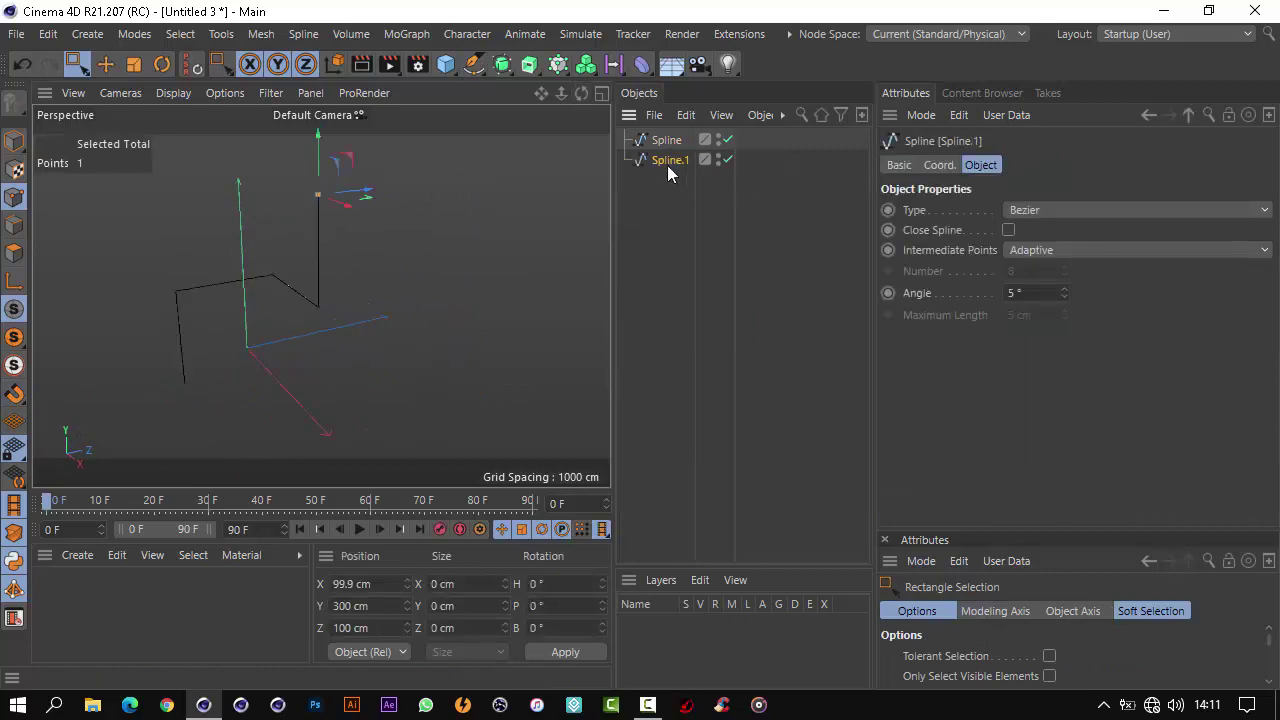
pyautogui.doubleClick(675, 161)
pyautogui.write('n')
pyautogui.press('Return')
# Select both splines and subdivide all their points
pyautogui.moveTo(677, 266); pyautogui.dragTo(667, 140)
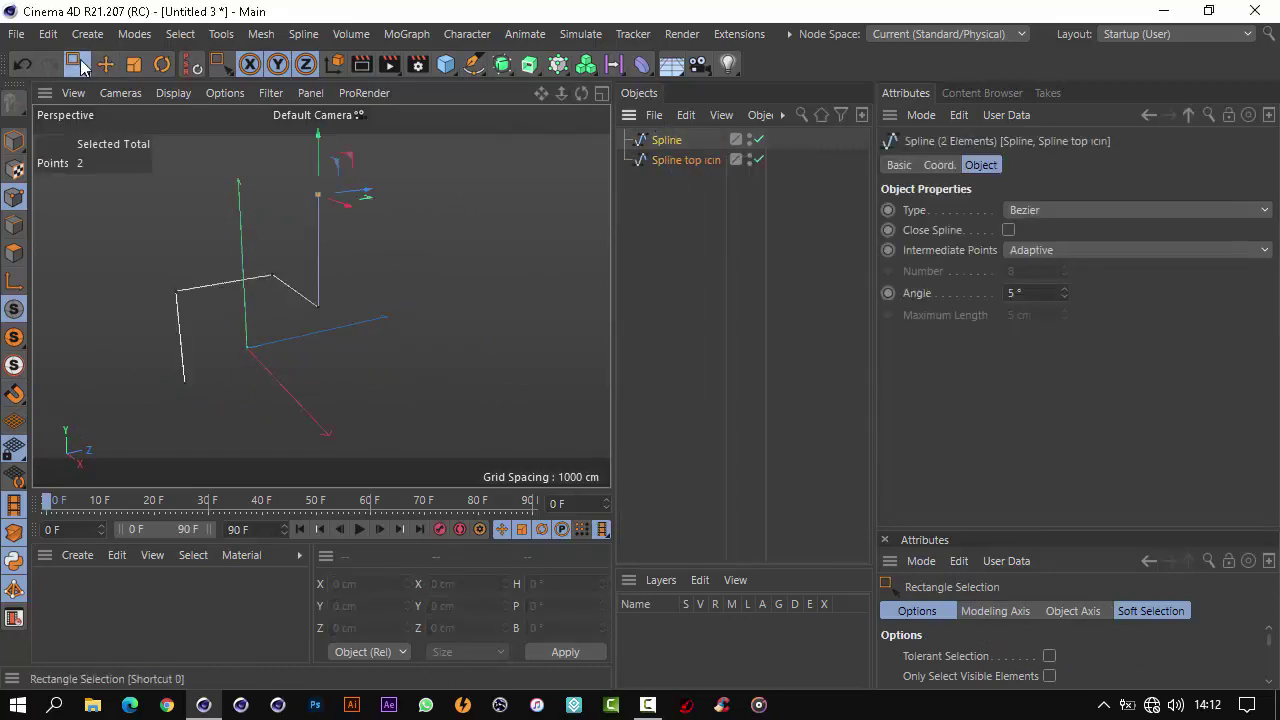
pyautogui.hotkey('ctrl', 'a')
pyautogui.press('u')
pyautogui.press('s')
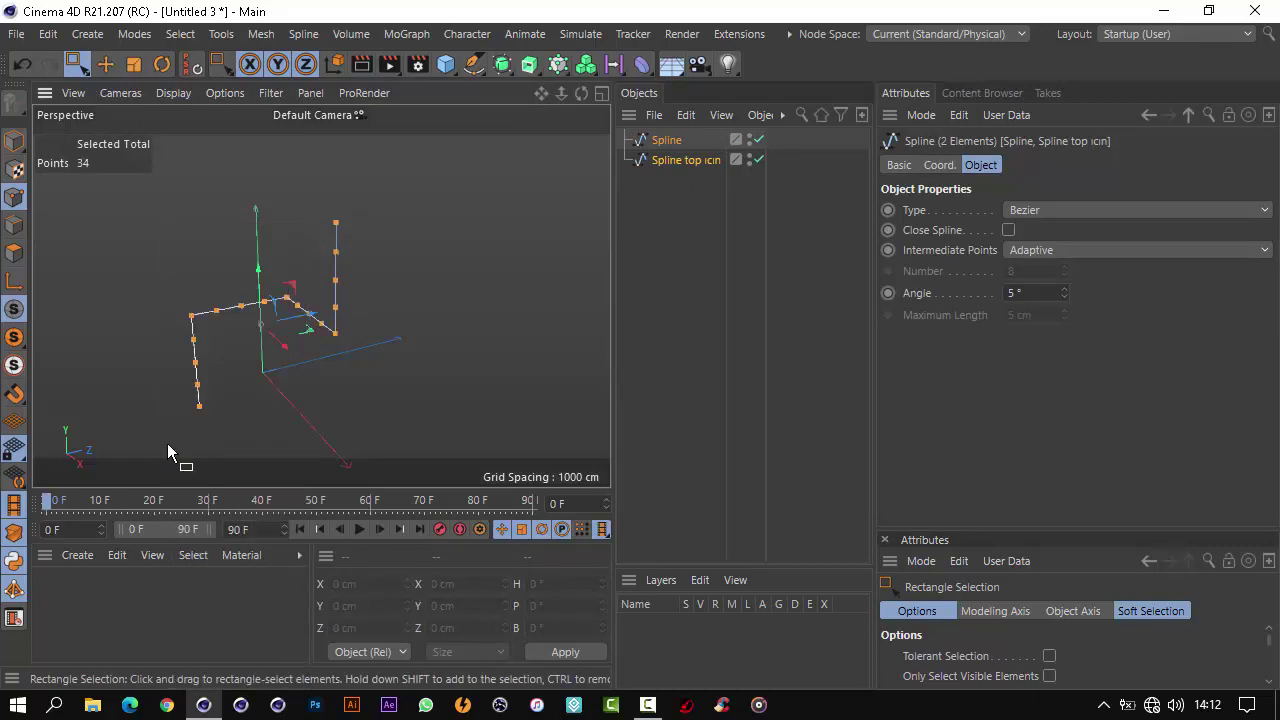
# Put 'Spline top ıcın' on a new layer, hide it from the object list and lock it
pyautogui.click(682, 210)
pyautogui.click(700, 161)
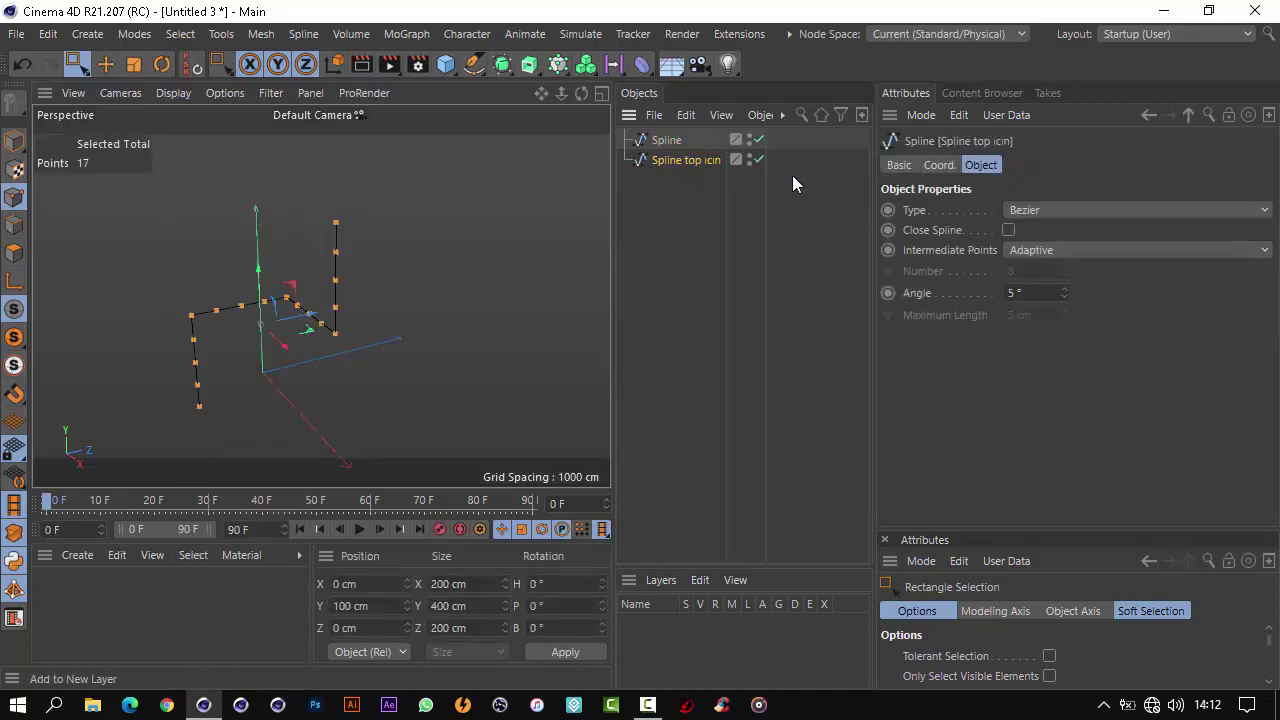
pyautogui.doubleClick(700, 161)
pyautogui.press('Return')
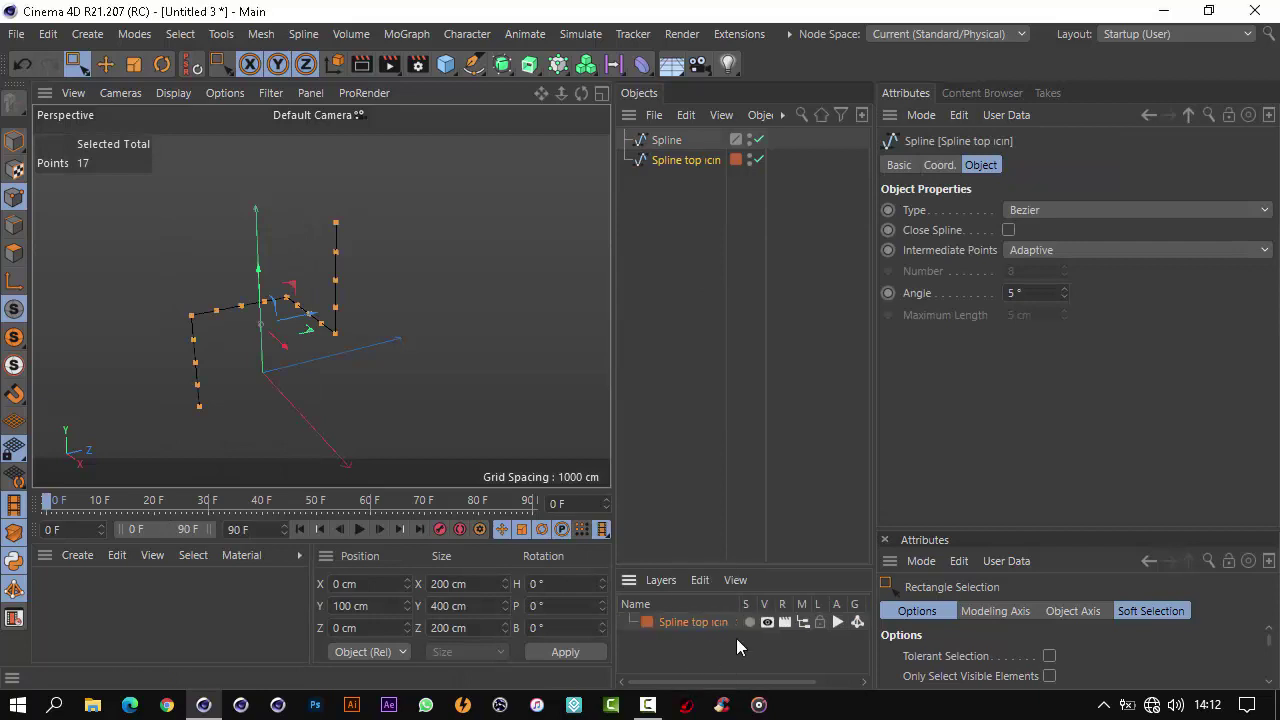
pyautogui.click(802, 622)
pyautogui.moveTo(876, 497); pyautogui.dragTo(960, 497)
pyautogui.click(820, 622)
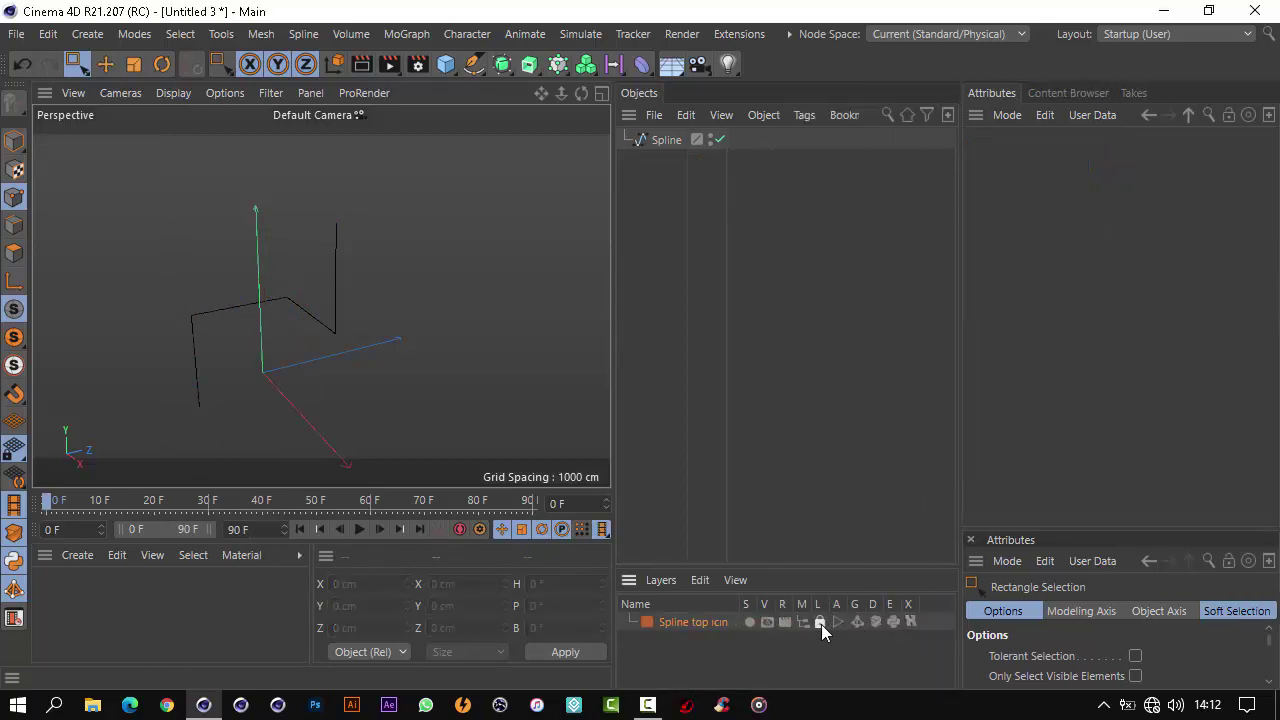
pyautogui.click(707, 622)
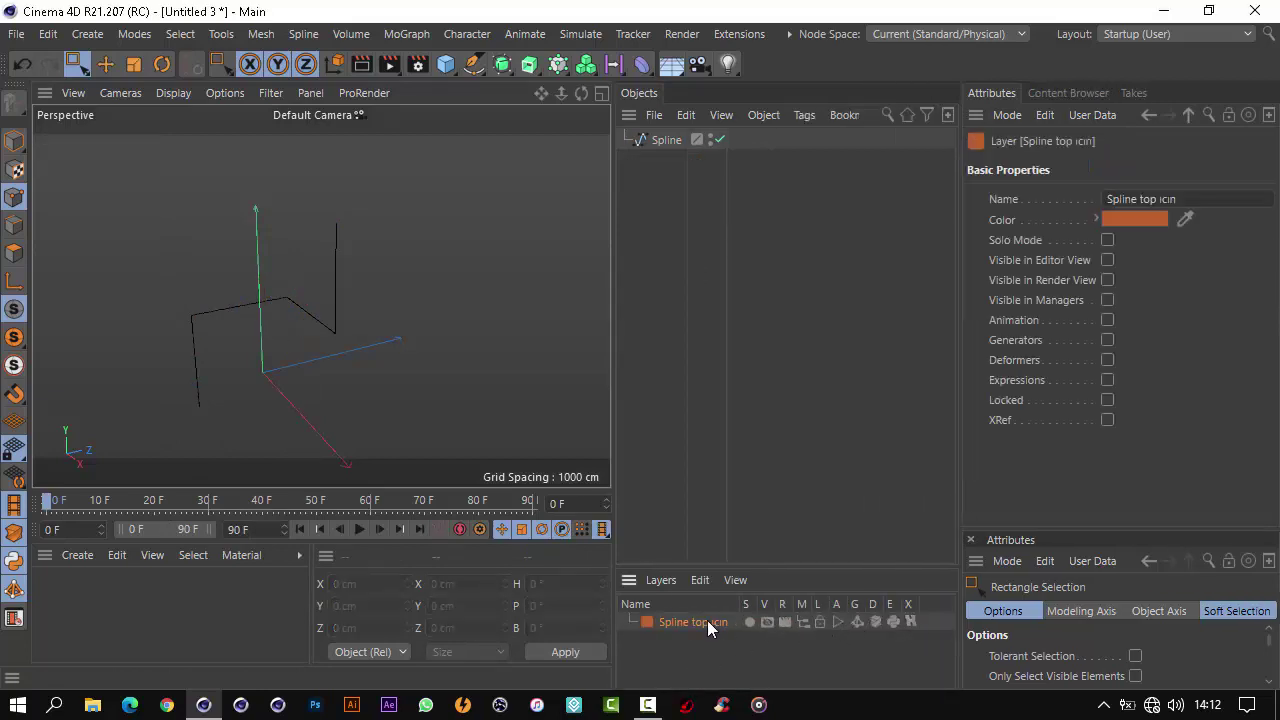
pyautogui.click(820, 623)
pyautogui.click(666, 140)
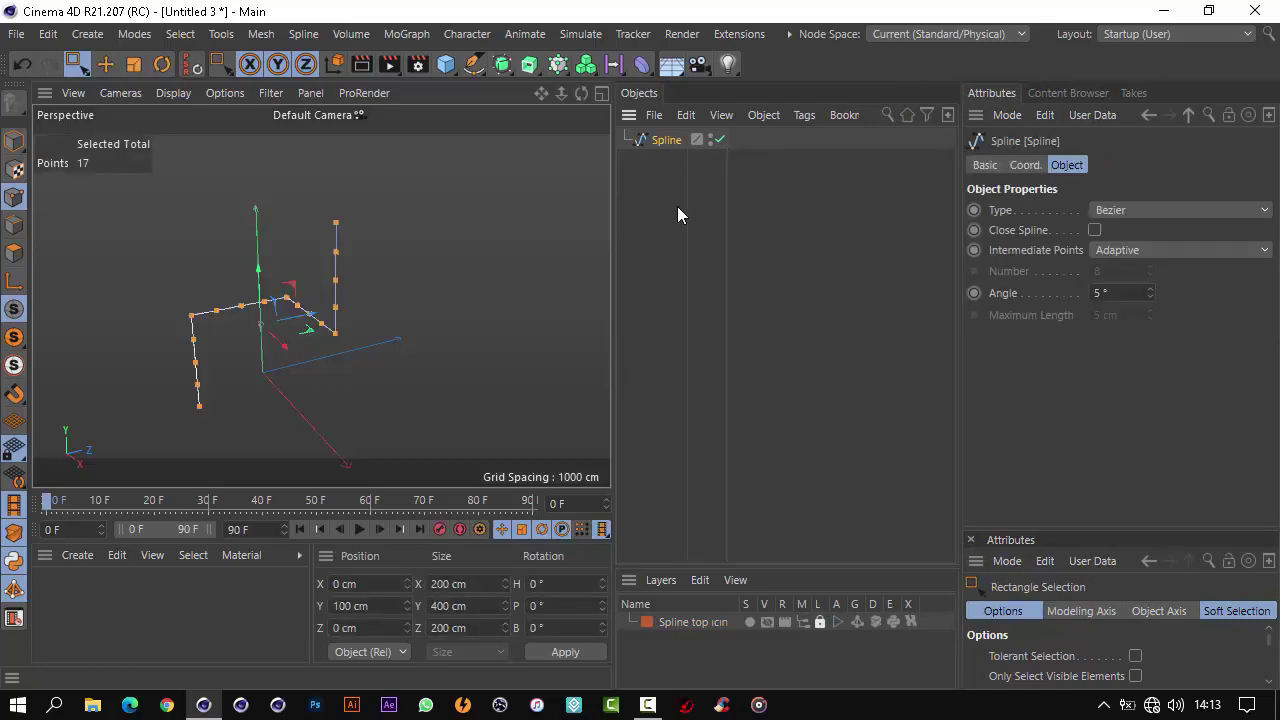
# Add a Sweep and a Rectangle profile sized 50 × 50 cm
pyautogui.click(530, 64)
pyautogui.click(600, 200)
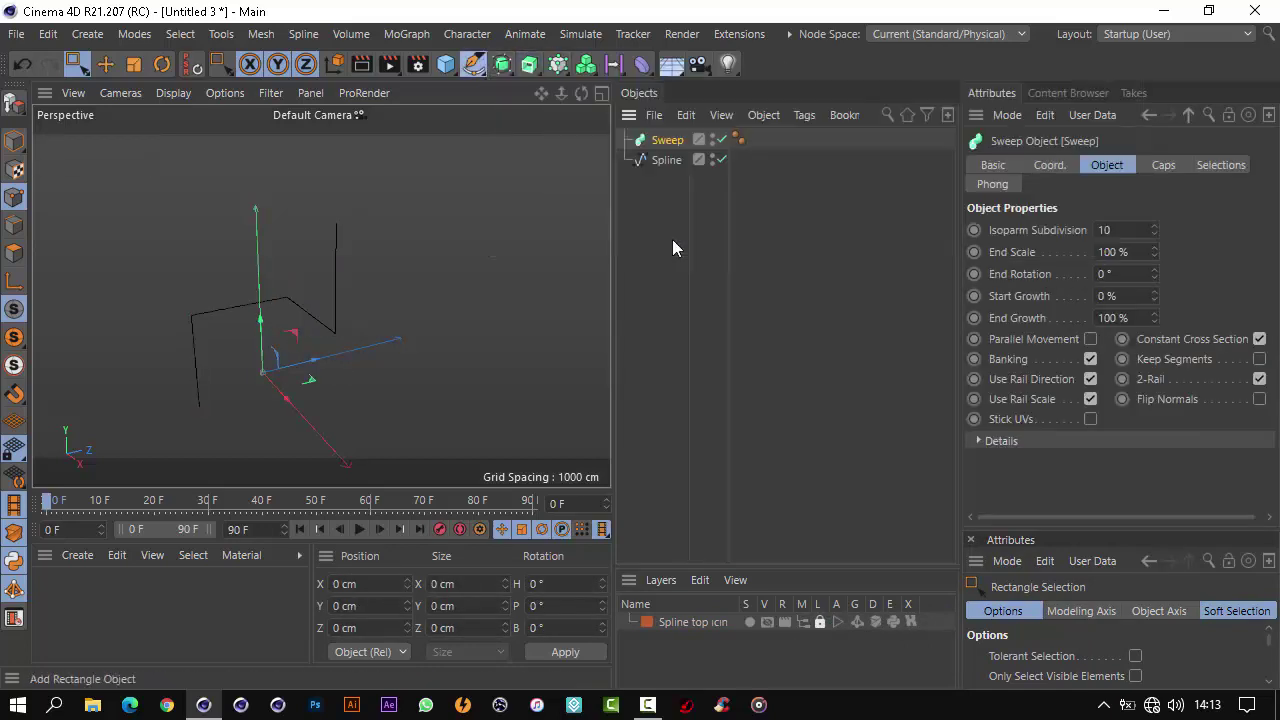
pyautogui.doubleClick(1110, 211)
pyautogui.write('50')
pyautogui.press('Tab')
pyautogui.write('5000')
pyautogui.press('Return')
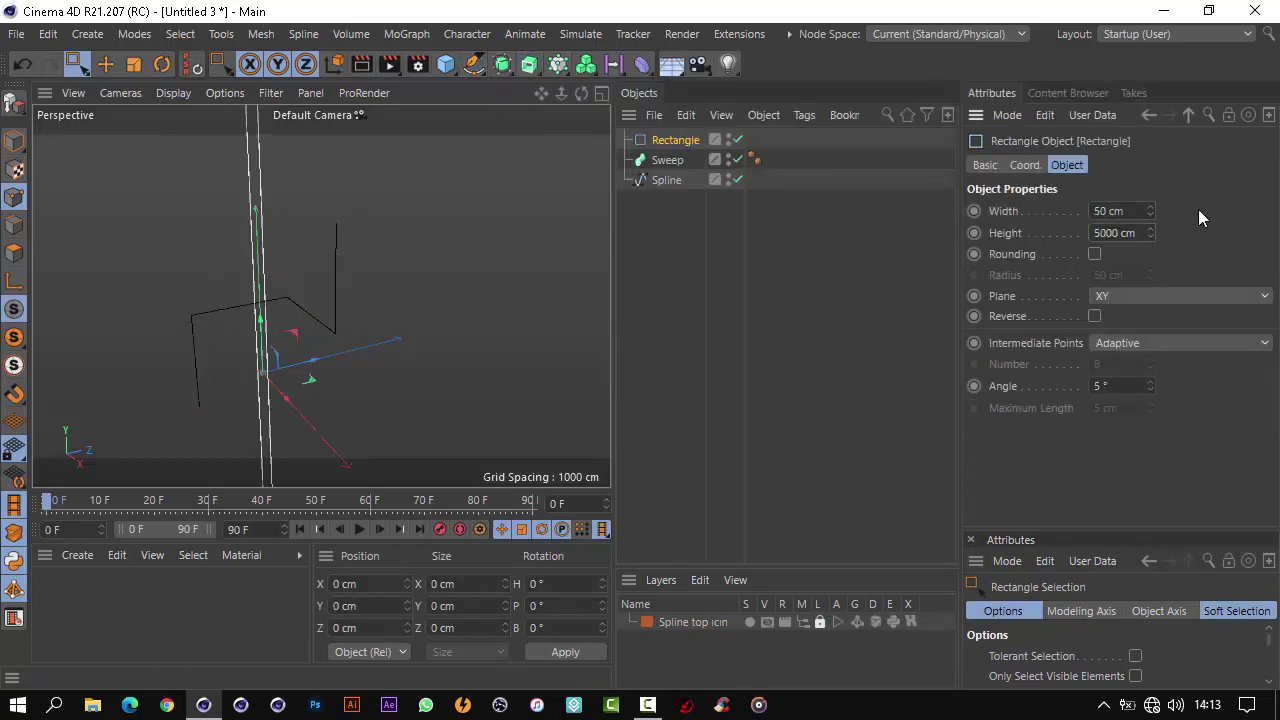
pyautogui.hotkey('ctrl', 'z')
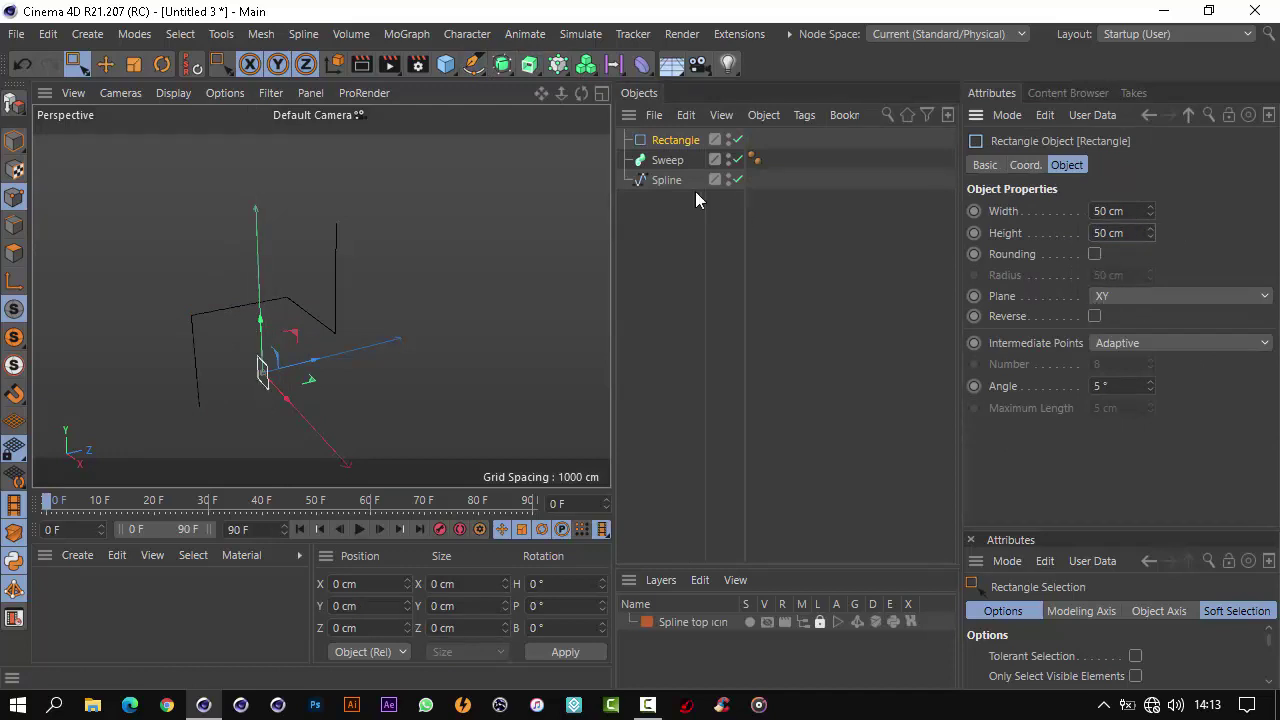
# Place the Rectangle and Spline under the Sweep and inspect the beam shaded and as lines
pyautogui.moveTo(668, 160)
pyautogui.mouseDown()
pyautogui.moveTo(671, 137)
pyautogui.moveTo(683, 155)
pyautogui.mouseUp()
pyautogui.keyDown('alt'); pyautogui.moveTo(256, 195); pyautogui.dragTo(609, 345); pyautogui.keyUp('alt')
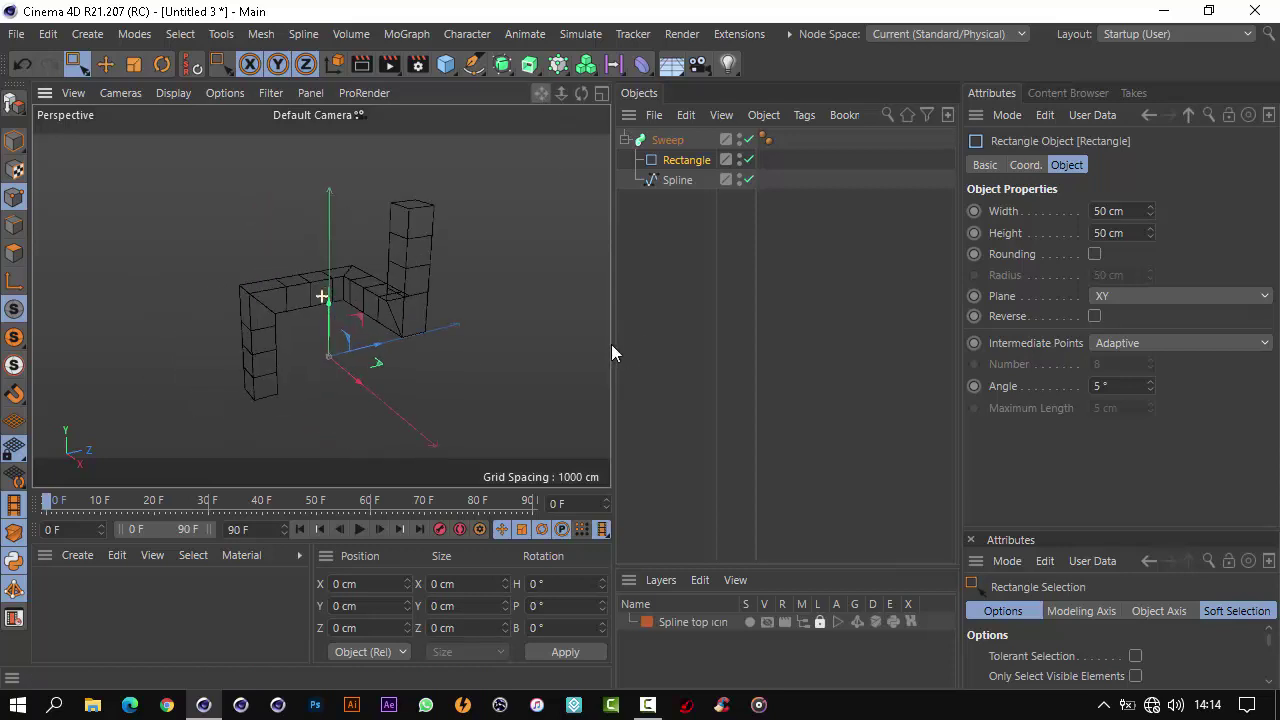
pyautogui.press('n')
pyautogui.press('a')
pyautogui.moveTo(206, 123)
pyautogui.keyDown('alt'); pyautogui.mouseDown()
pyautogui.moveTo(609, 345)
pyautogui.moveTo(378, 118)
pyautogui.mouseUp(); pyautogui.keyUp('alt')
pyautogui.press('n')
pyautogui.press('f')
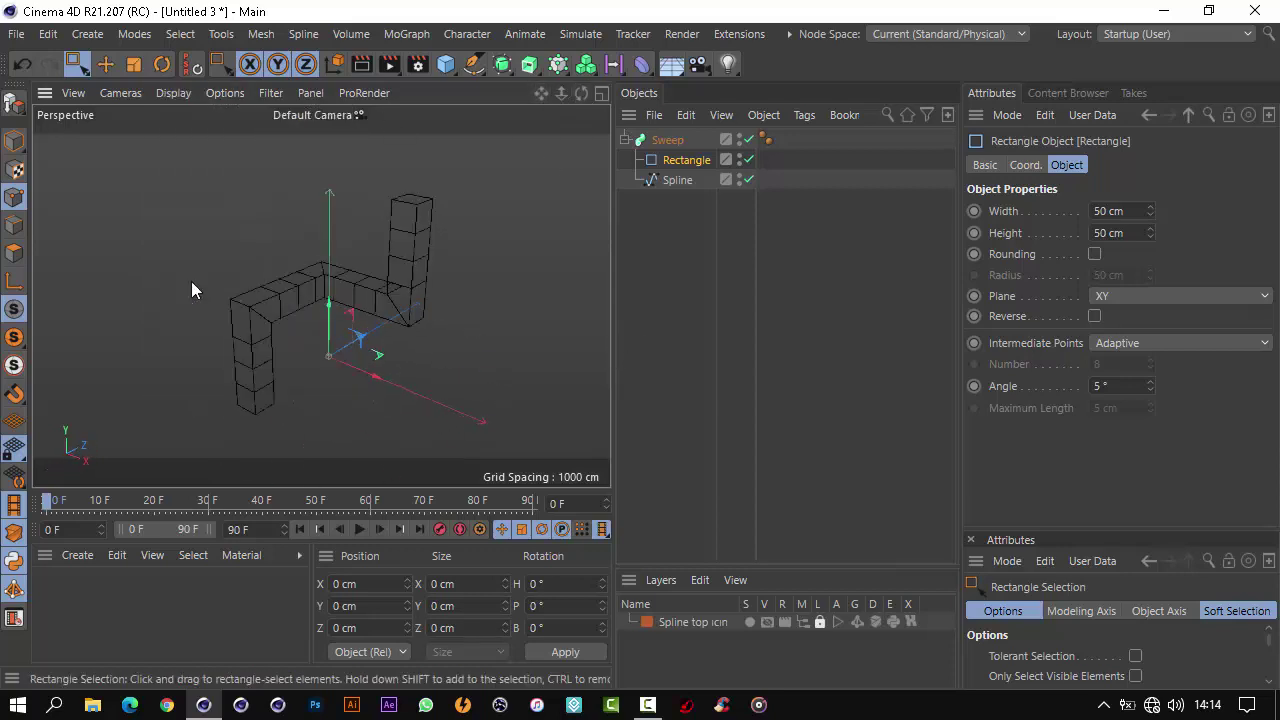
# Try Natural and Uniform intermediate points on the Sweep, then settle on Adaptive
pyautogui.click(1180, 343)
pyautogui.click(1137, 383)
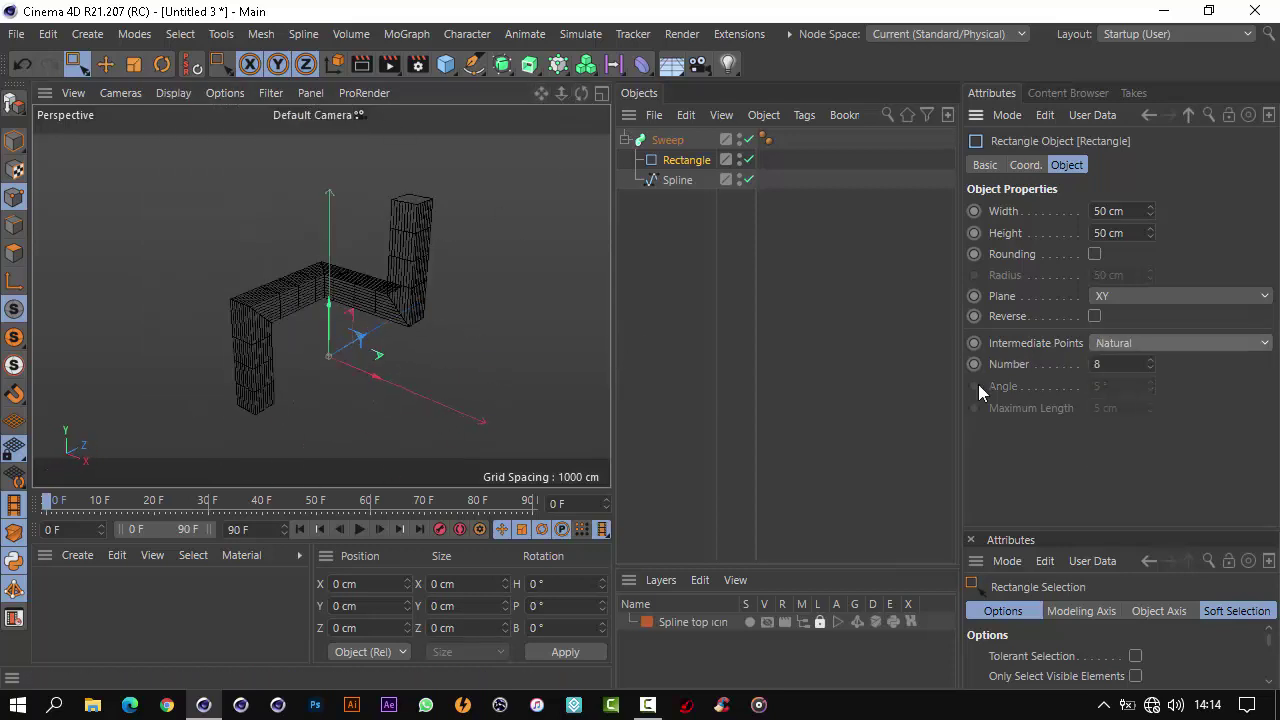
pyautogui.click(1132, 343)
pyautogui.click(1150, 405)
pyautogui.click(1127, 343)
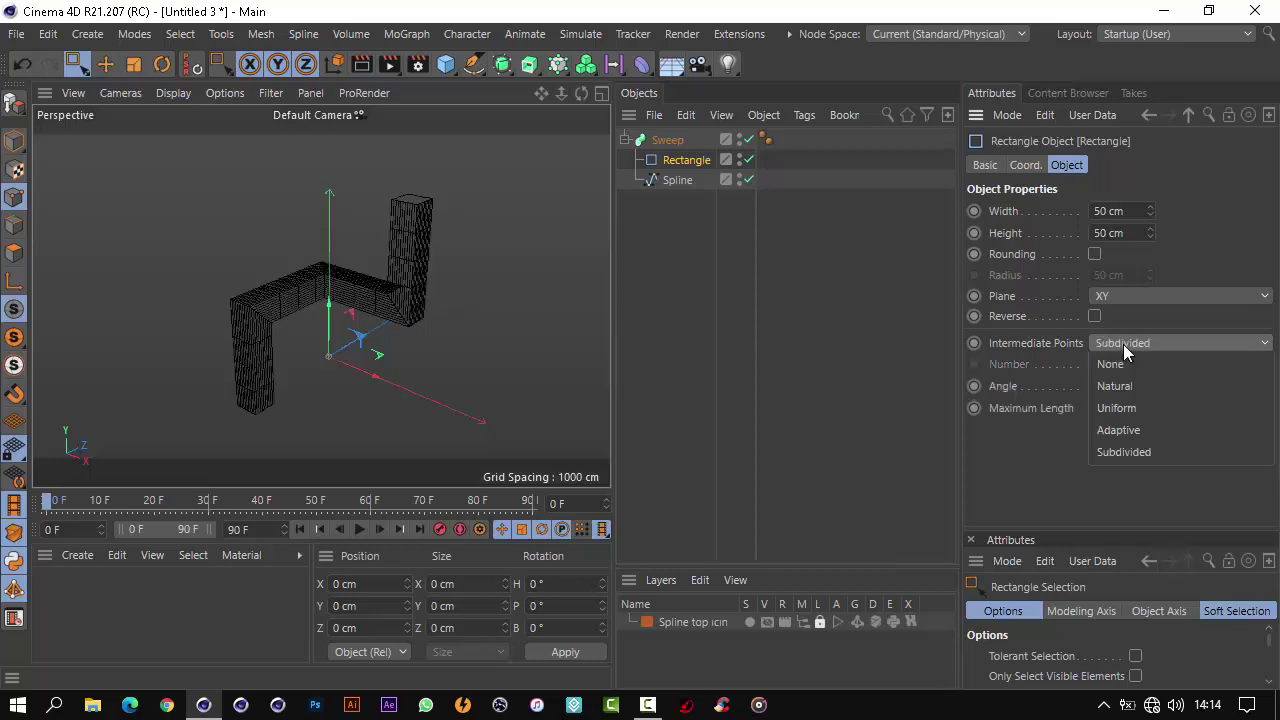
pyautogui.click(1139, 428)
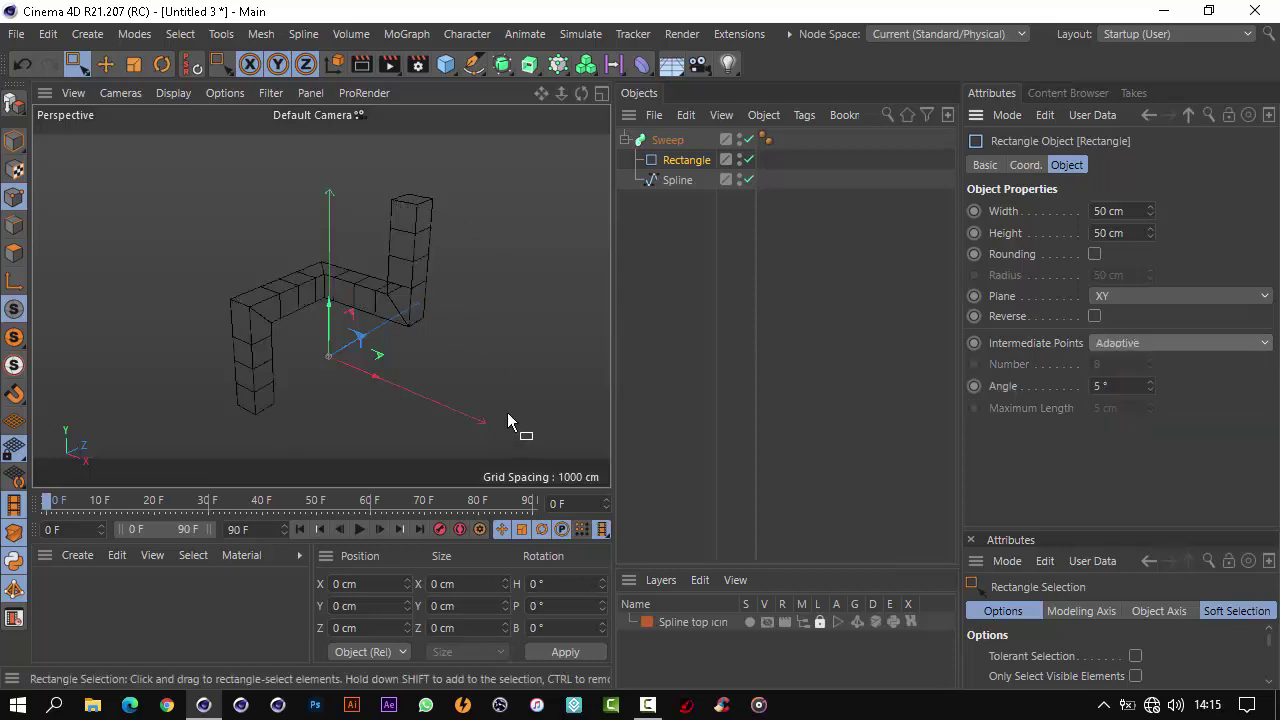
# Show the beam with Gouraud shading in a frontal parallel view and render a preview
pyautogui.click(677, 180)
pyautogui.click(105, 63)
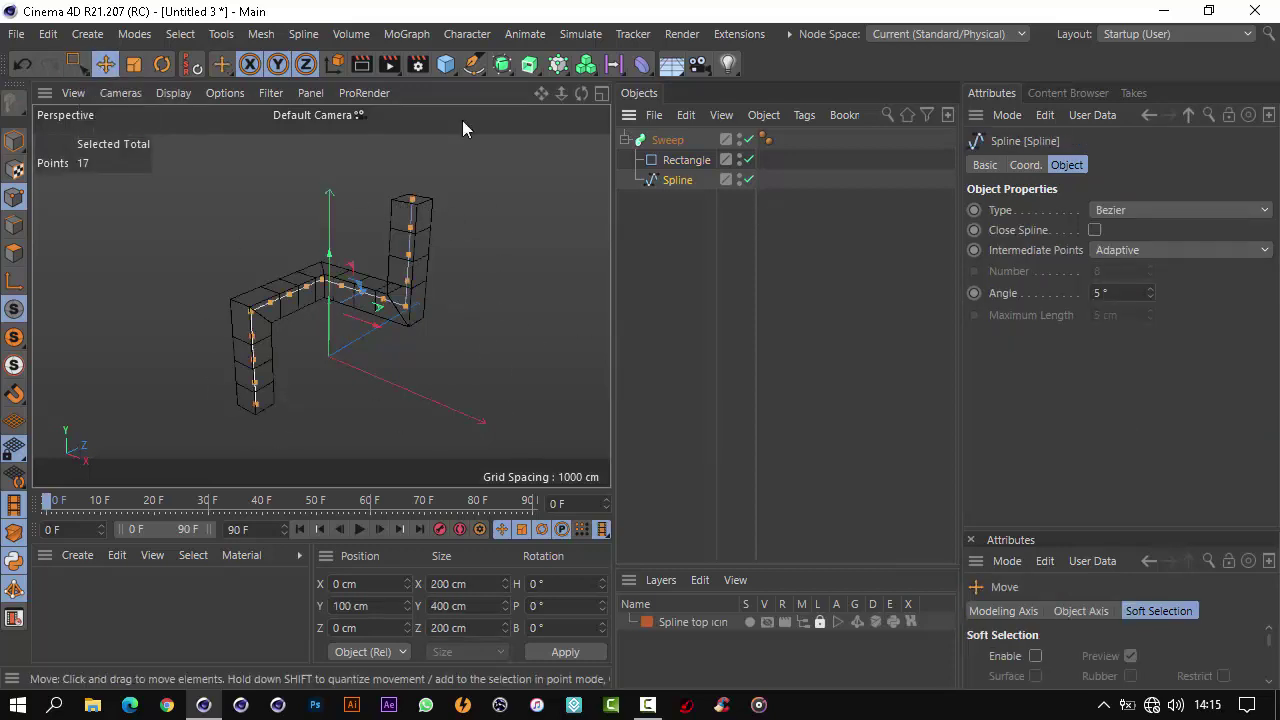
pyautogui.keyDown('alt'); pyautogui.moveTo(462, 128); pyautogui.dragTo(609, 338); pyautogui.keyUp('alt')
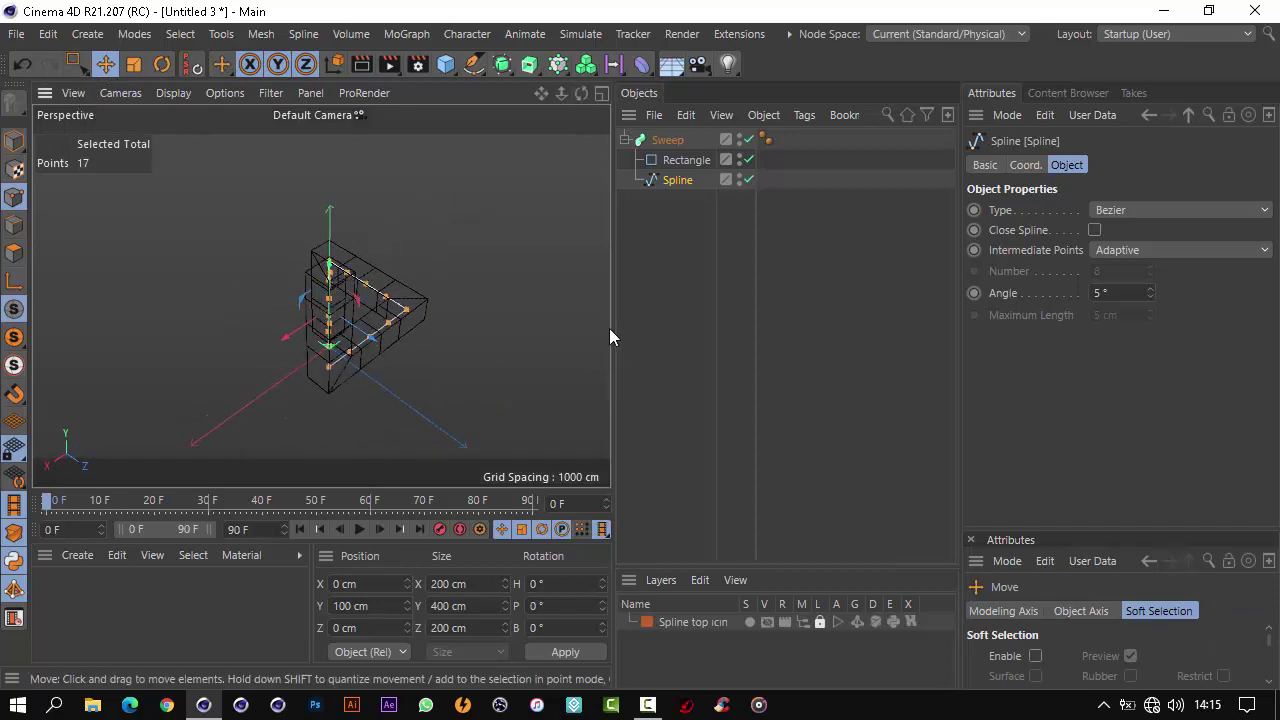
pyautogui.click(173, 92)
pyautogui.click(259, 124)
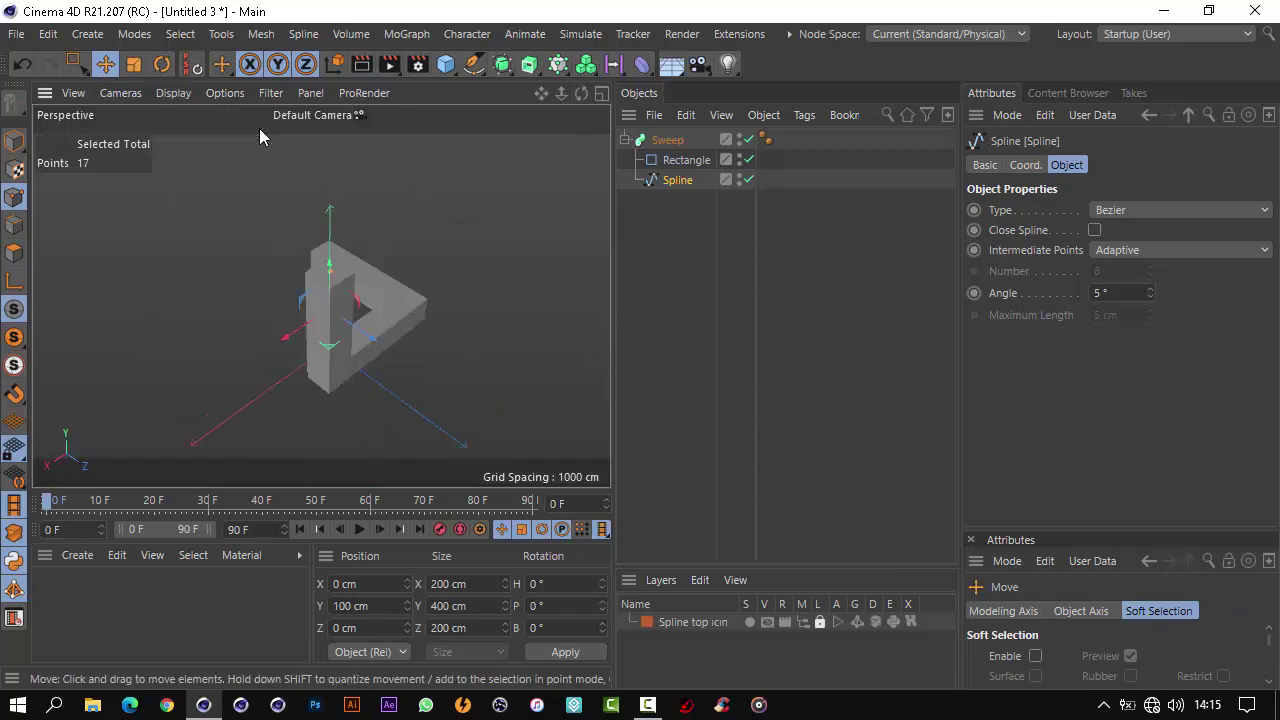
pyautogui.click(120, 92)
pyautogui.click(137, 227)
pyautogui.keyDown('alt'); pyautogui.moveTo(609, 345); pyautogui.dragTo(610, 345); pyautogui.keyUp('alt')
pyautogui.click(362, 63)
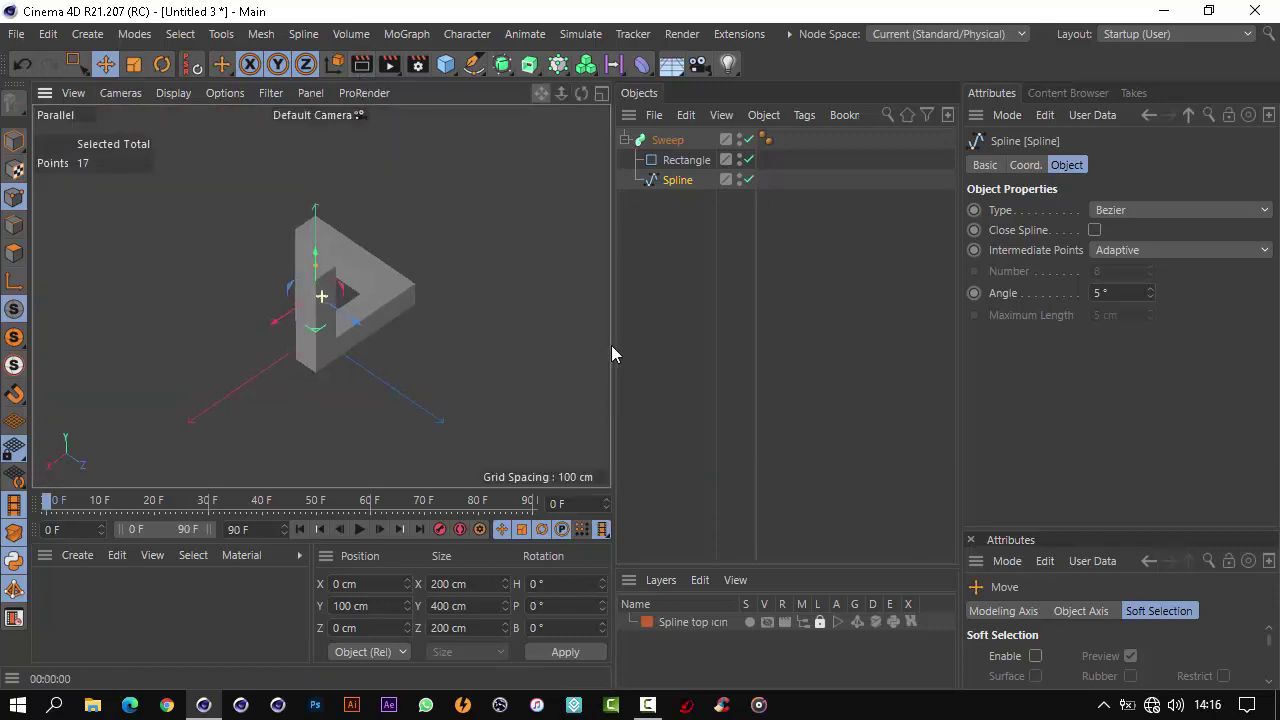
# Create material Mat with 91% colour brightness and apply it to the Sweep
pyautogui.doubleClick(48, 589)
pyautogui.moveTo(1236, 388); pyautogui.dragTo(1248, 388)
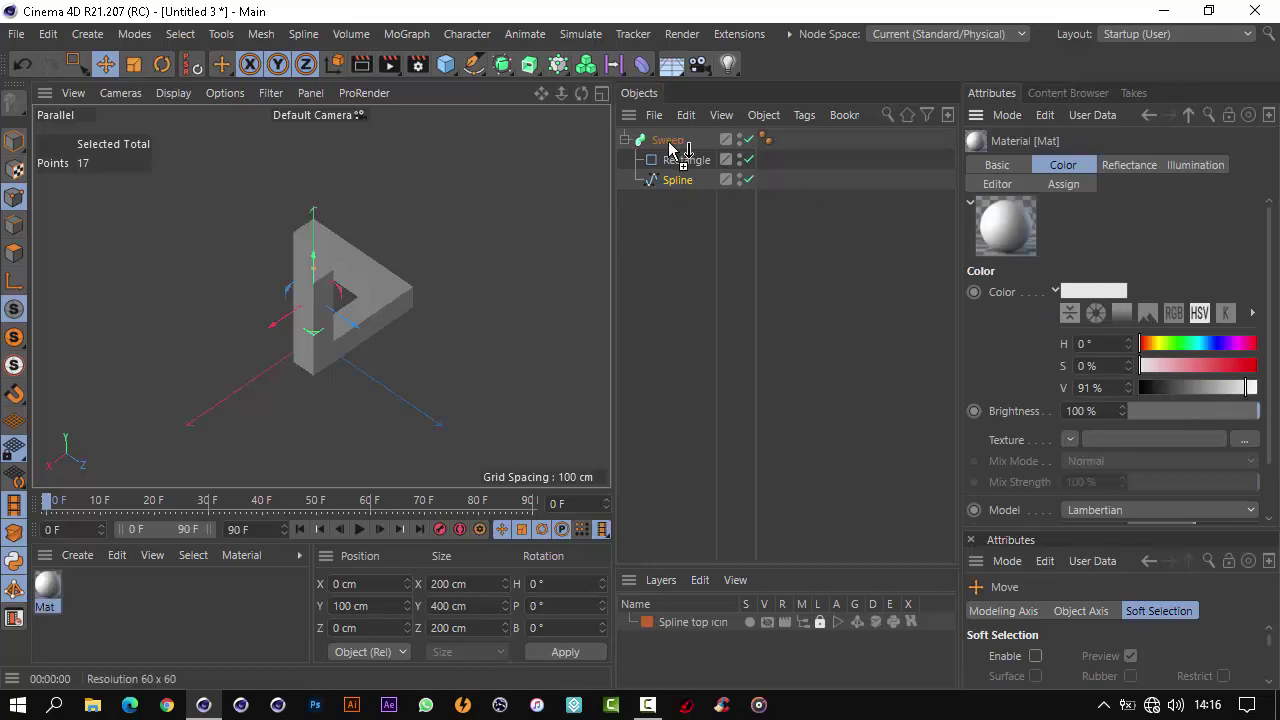
pyautogui.moveTo(670, 148); pyautogui.dragTo(668, 141)
pyautogui.click(358, 66)
pyautogui.click(643, 309)
# Duplicate the Sweep and name the copy 'UCGEN YEDEK'
pyautogui.click(358, 66)
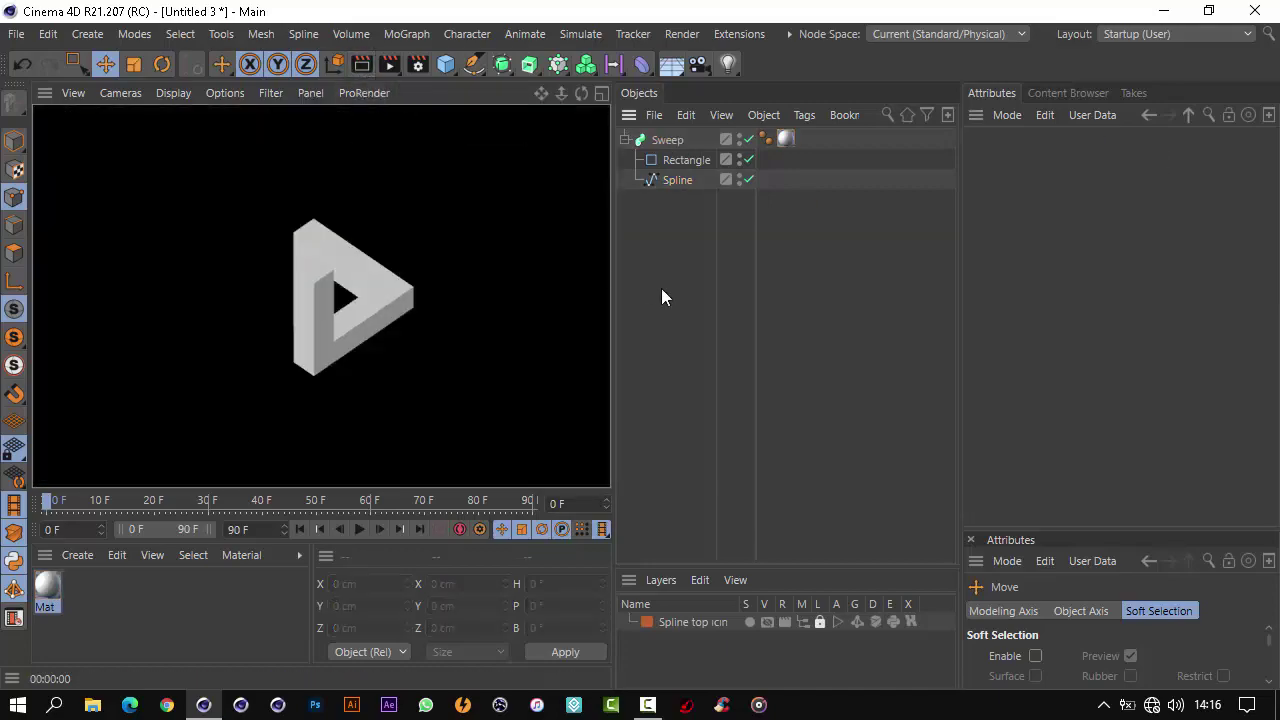
pyautogui.click(661, 288)
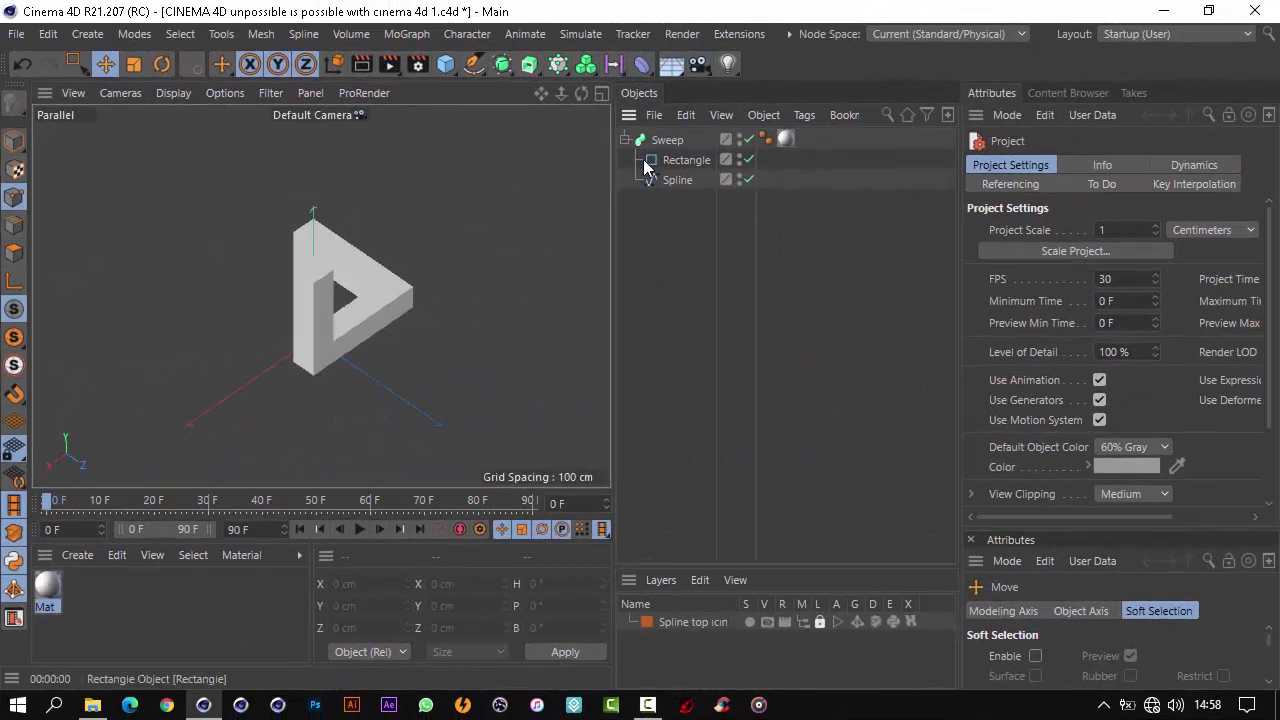
pyautogui.click(667, 140)
pyautogui.keyDown('ctrl'); pyautogui.moveTo(667, 140); pyautogui.dragTo(665, 162); pyautogui.keyUp('ctrl')
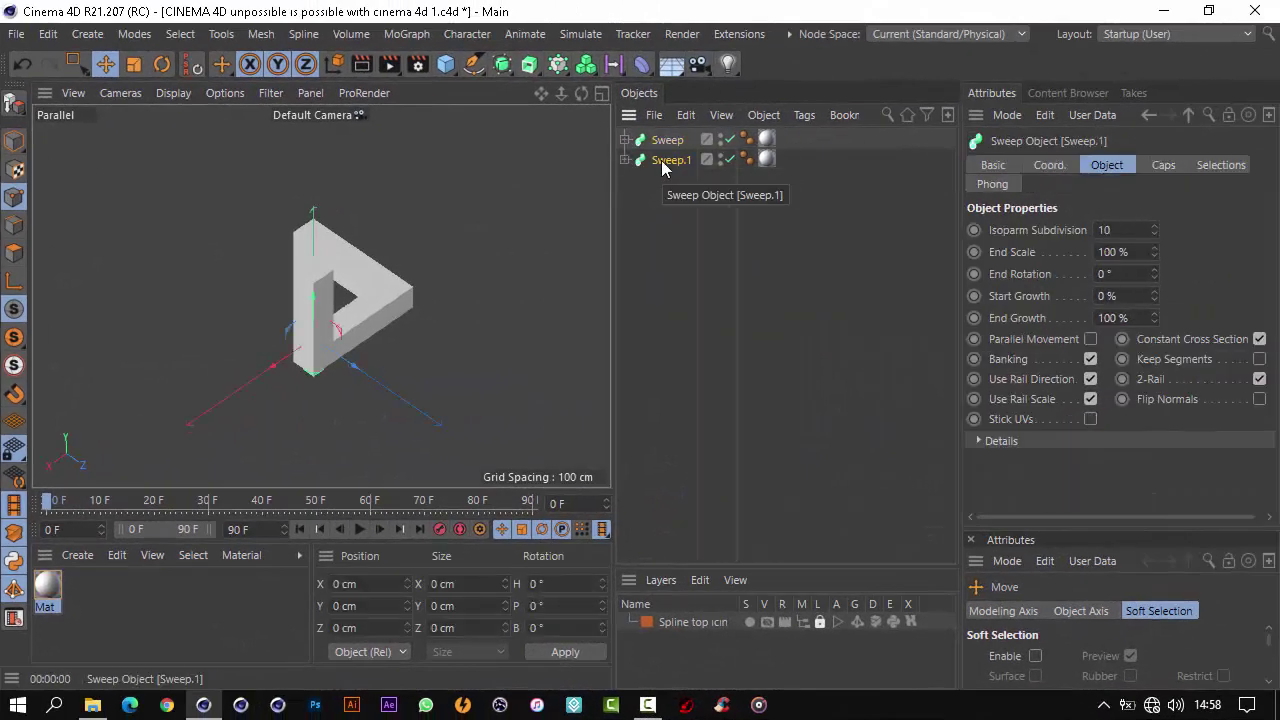
pyautogui.doubleClick(679, 160)
pyautogui.write('UCGEN YEDEK')
pyautogui.press('Return')
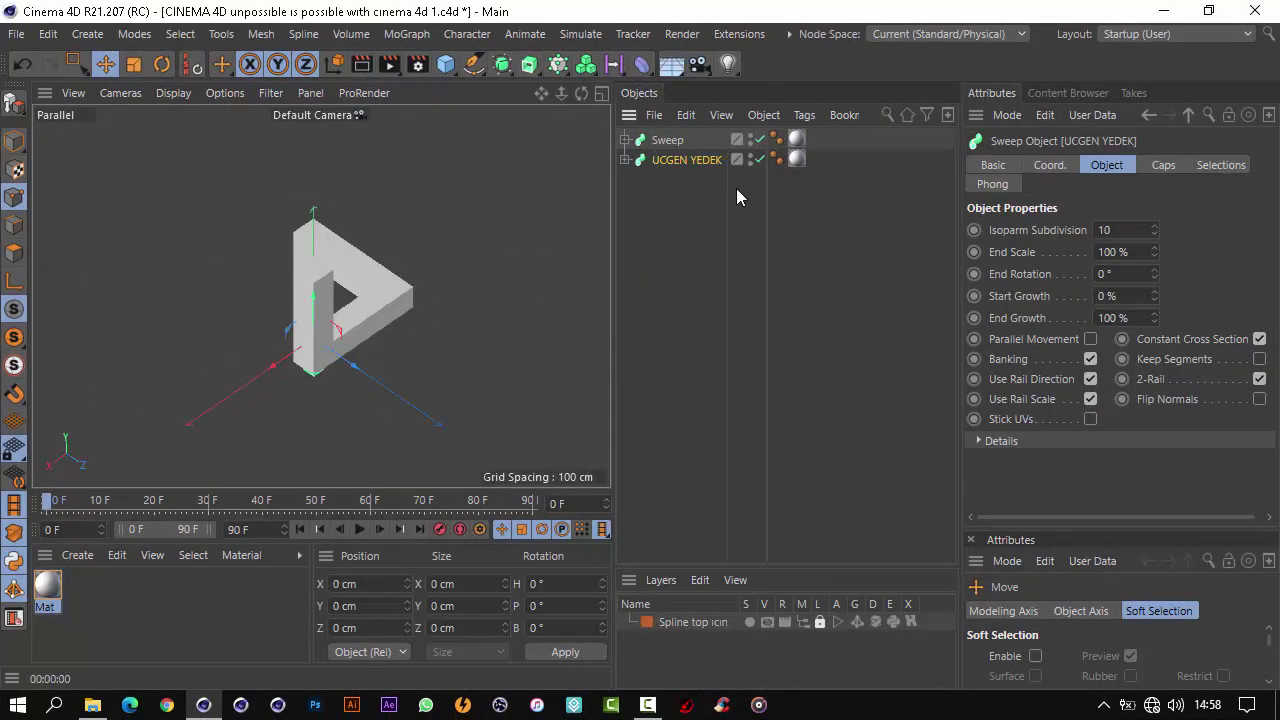
# Put UCGEN YEDEK on its own layer hidden from the object list, and rename the original UCGEN
pyautogui.click(737, 160)
pyautogui.click(790, 191)
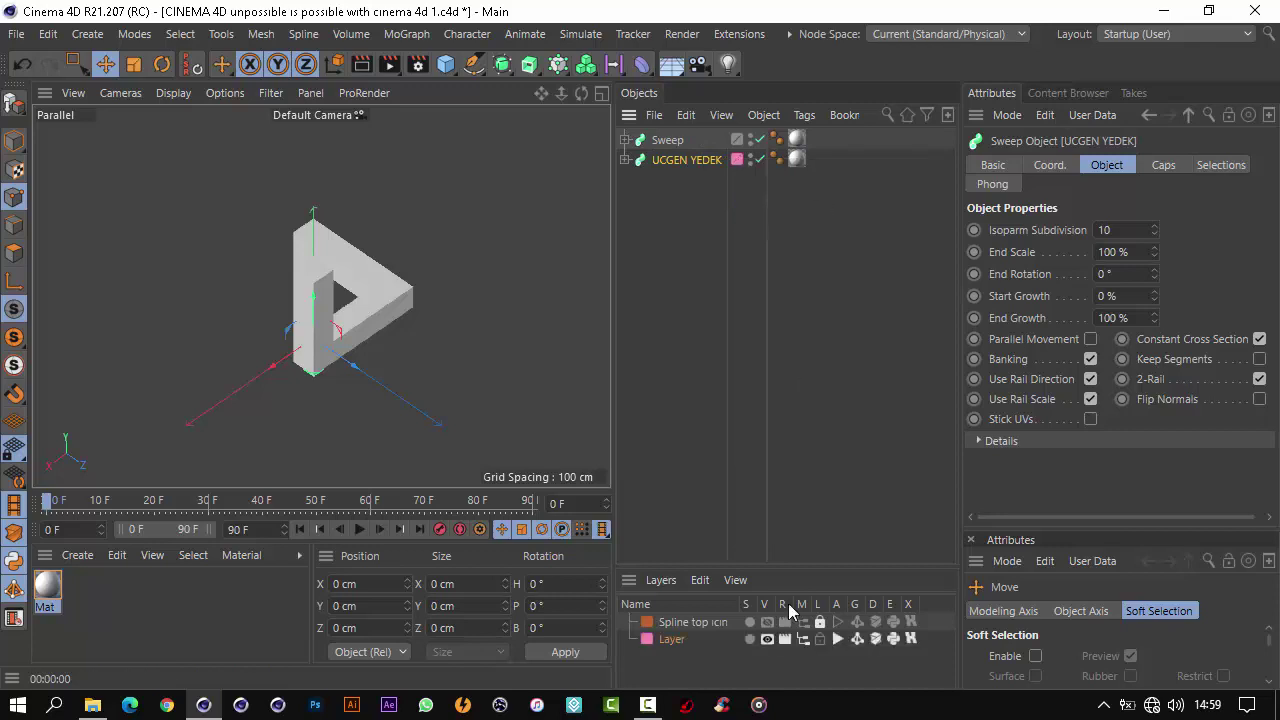
pyautogui.doubleClick(660, 639)
pyautogui.write('UCGEN YEDEK')
pyautogui.press('Return')
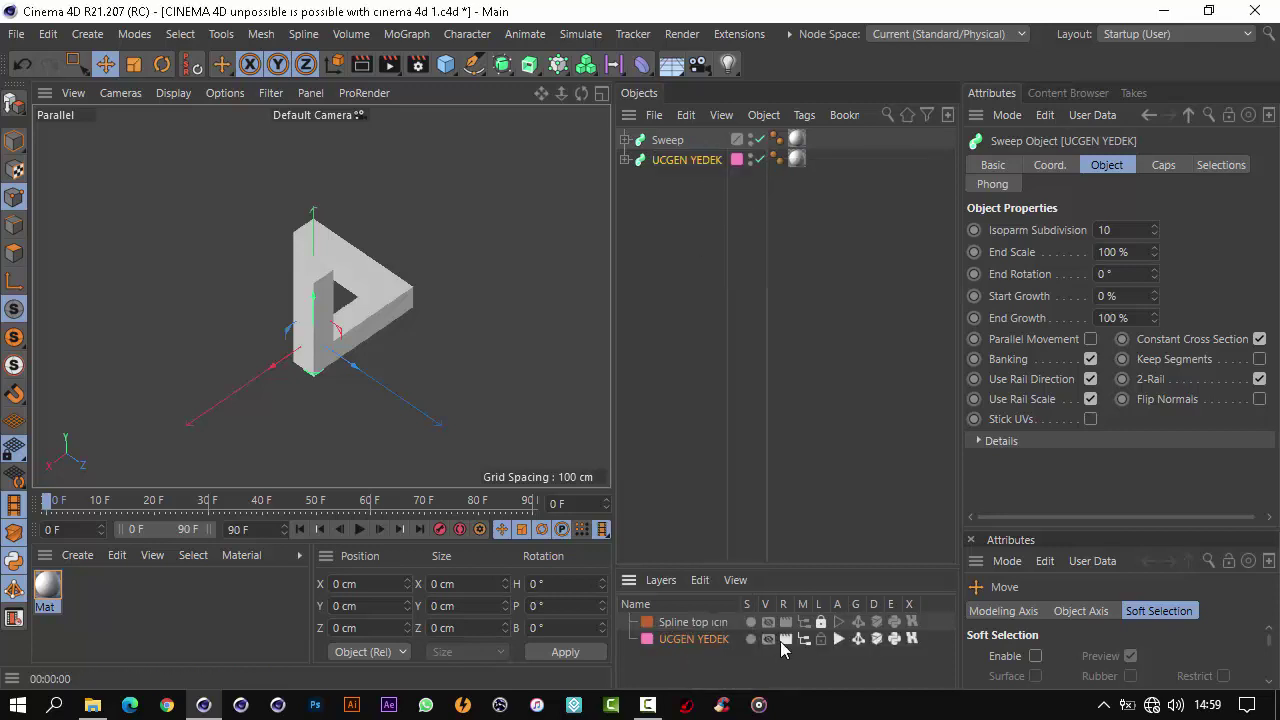
pyautogui.click(802, 639)
pyautogui.click(668, 140)
pyautogui.doubleClick(672, 141)
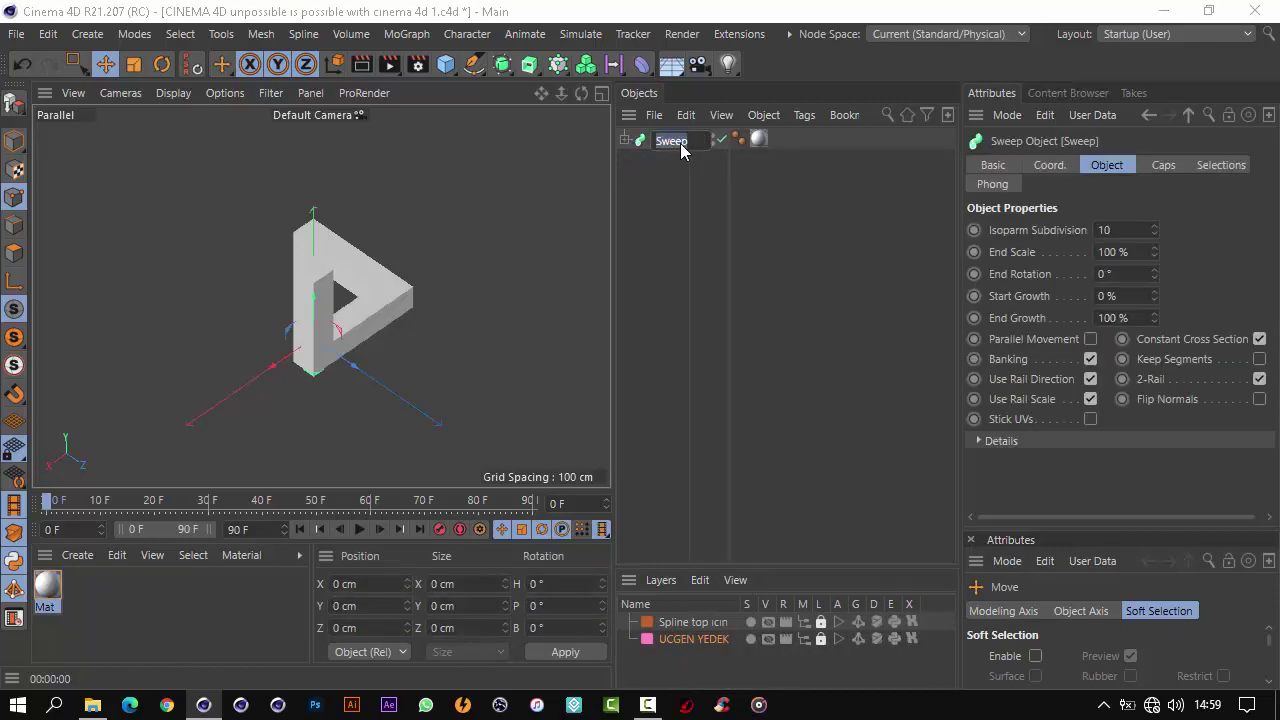
pyautogui.write('UCGEN')
pyautogui.press('Return')
# Make the sweep editable, delete its leftover selection tags, and apply the material to selected faces
pyautogui.click(14, 103)
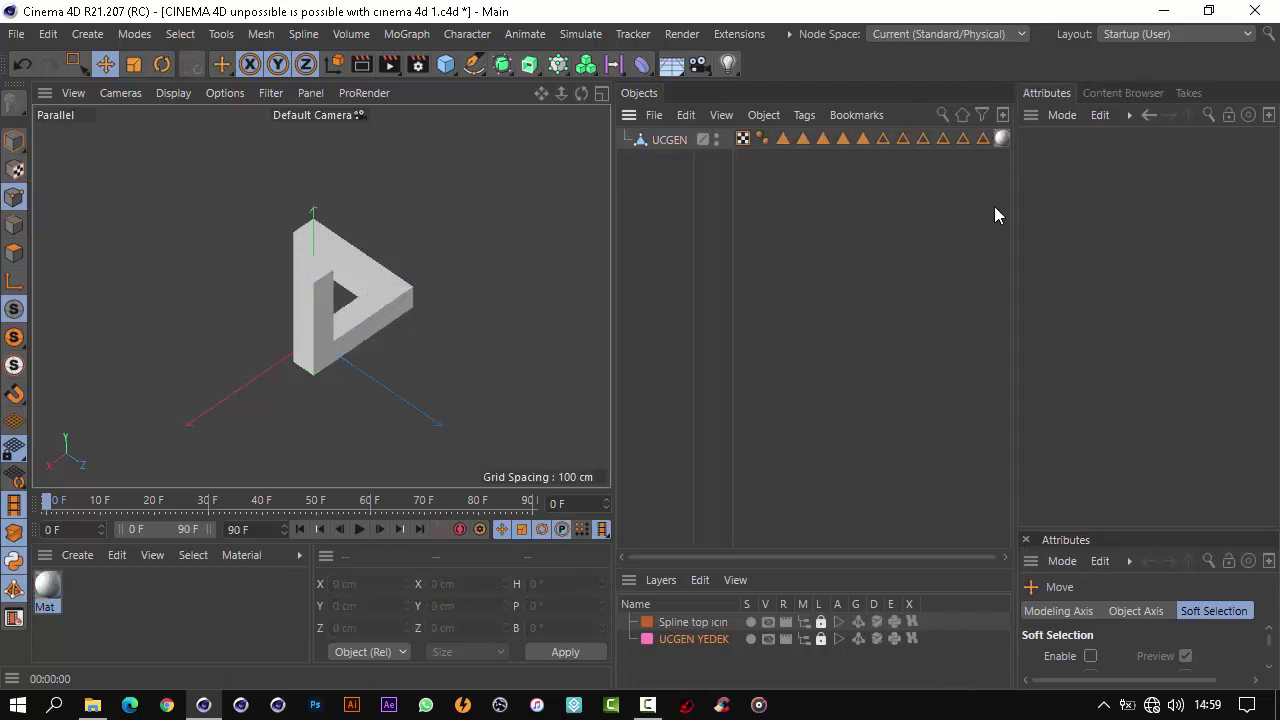
pyautogui.moveTo(994, 206); pyautogui.dragTo(864, 135)
pyautogui.press('Delete')
pyautogui.click(672, 140)
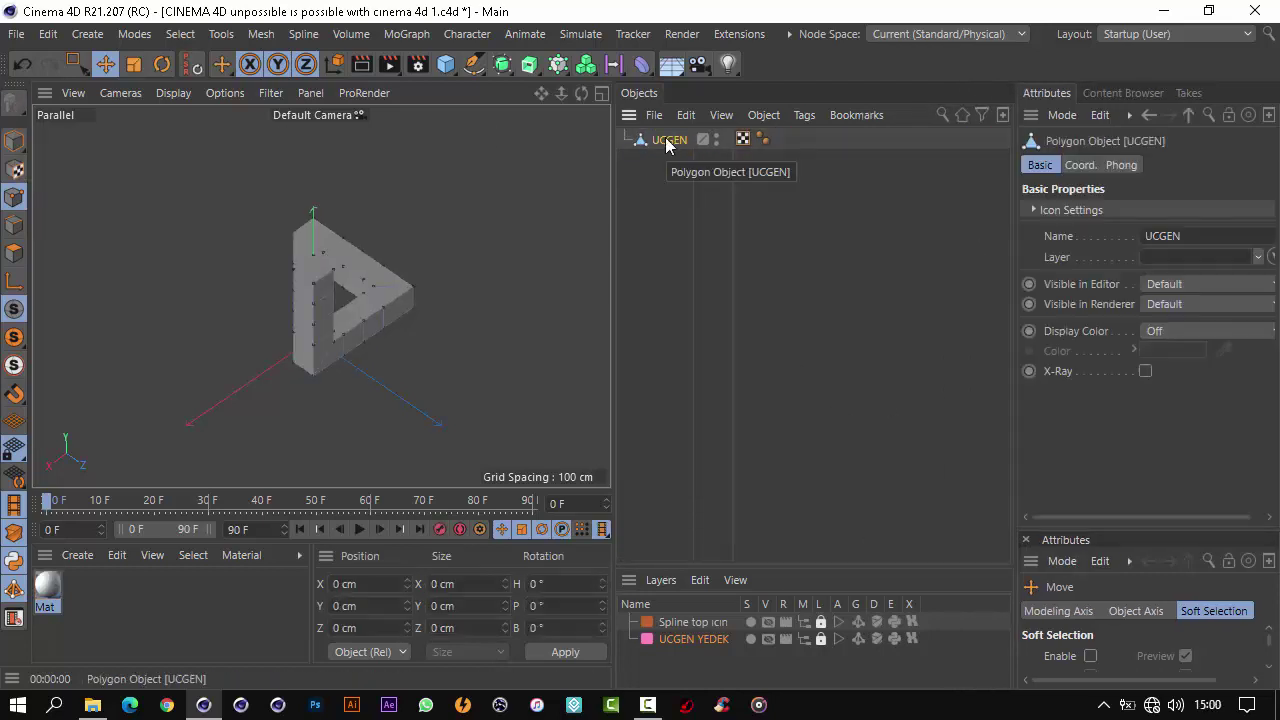
pyautogui.click(18, 256)
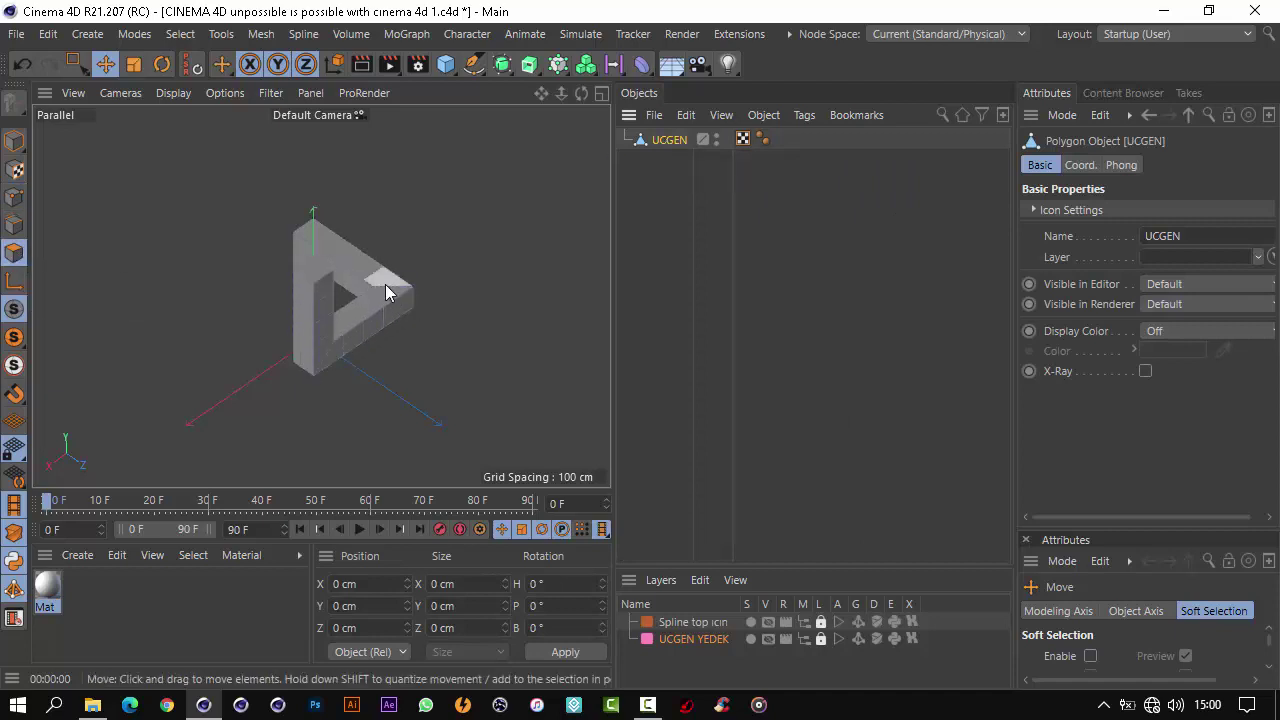
pyautogui.scroll(5, 320, 294)
pyautogui.moveTo(45, 585); pyautogui.dragTo(283, 340)
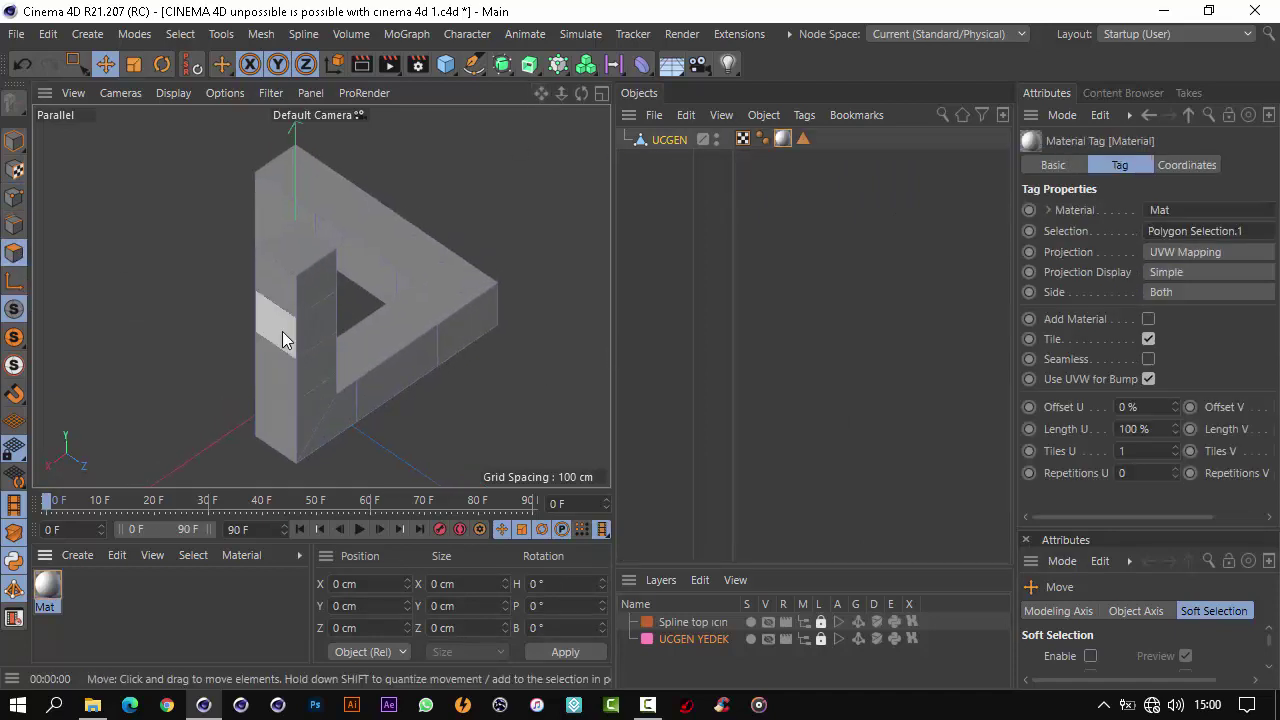
pyautogui.click(362, 63)
# Select polygons on the column while orbiting around it, then render a preview
pyautogui.moveTo(581, 93); pyautogui.dragTo(612, 354)
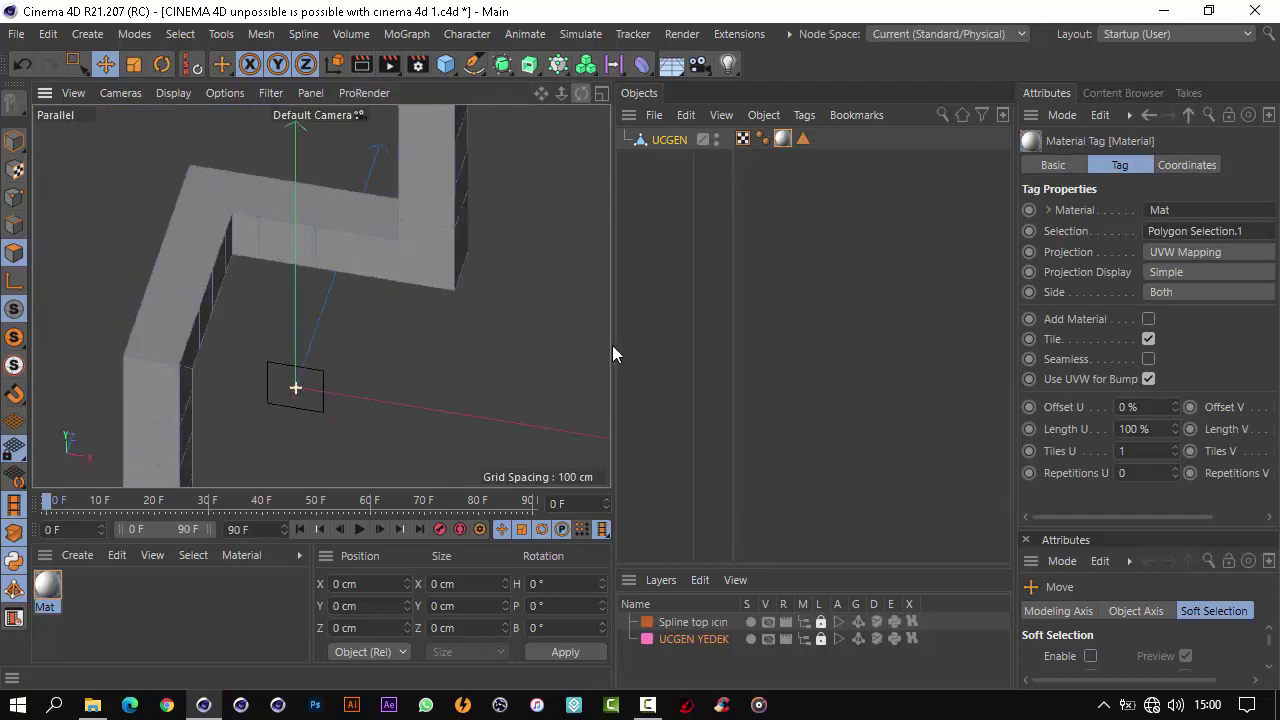
pyautogui.moveTo(541, 93)
pyautogui.mouseDown()
pyautogui.moveTo(374, 195)
pyautogui.moveTo(605, 345)
pyautogui.mouseUp()
pyautogui.click(403, 206)
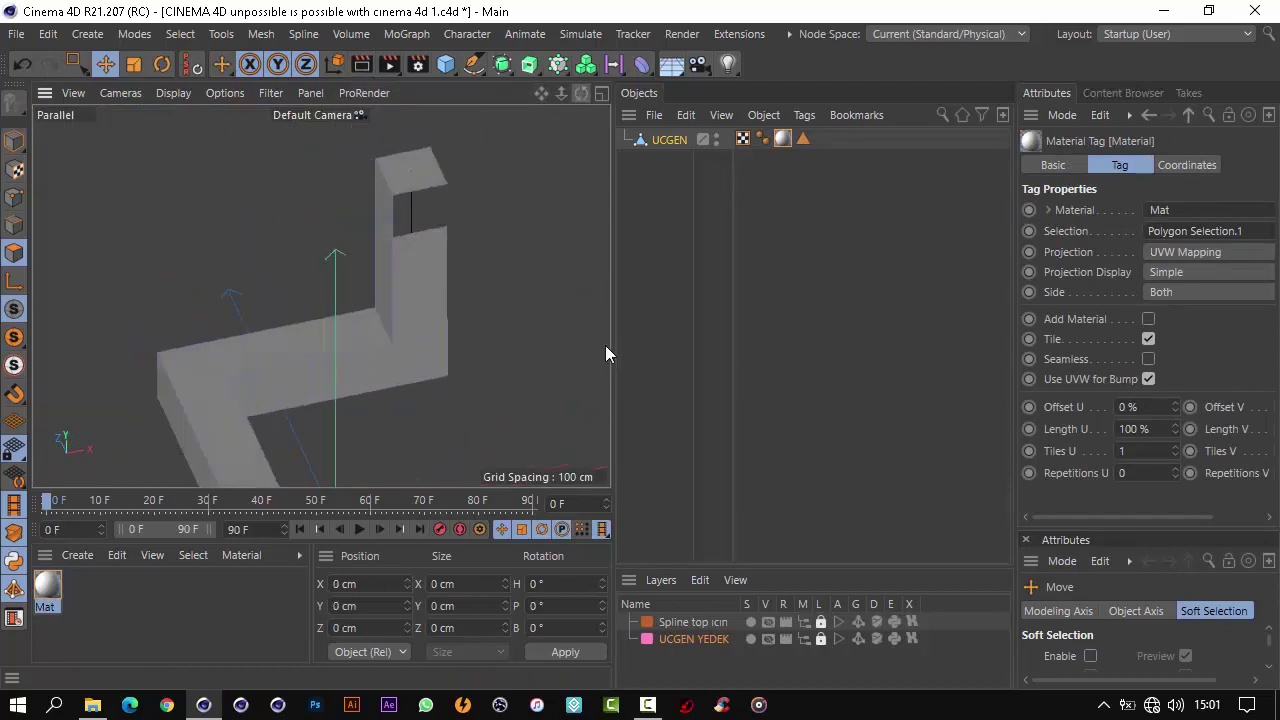
pyautogui.click(225, 92)
pyautogui.click(271, 408)
pyautogui.keyDown('alt'); pyautogui.moveTo(271, 408); pyautogui.dragTo(466, 194); pyautogui.keyUp('alt')
pyautogui.click(340, 196)
pyautogui.moveTo(340, 196)
pyautogui.keyDown('alt'); pyautogui.mouseDown()
pyautogui.moveTo(612, 345)
pyautogui.moveTo(396, 242)
pyautogui.moveTo(616, 342)
pyautogui.moveTo(601, 349)
pyautogui.moveTo(562, 100)
pyautogui.moveTo(709, 345)
pyautogui.moveTo(640, 300)
pyautogui.mouseUp(); pyautogui.keyUp('alt')
pyautogui.hotkey('ctrl', 'r')
pyautogui.click(490, 419)
# Box-select several more groups of polygons on UCGEN with Rectangle Selection
pyautogui.click(74, 63)
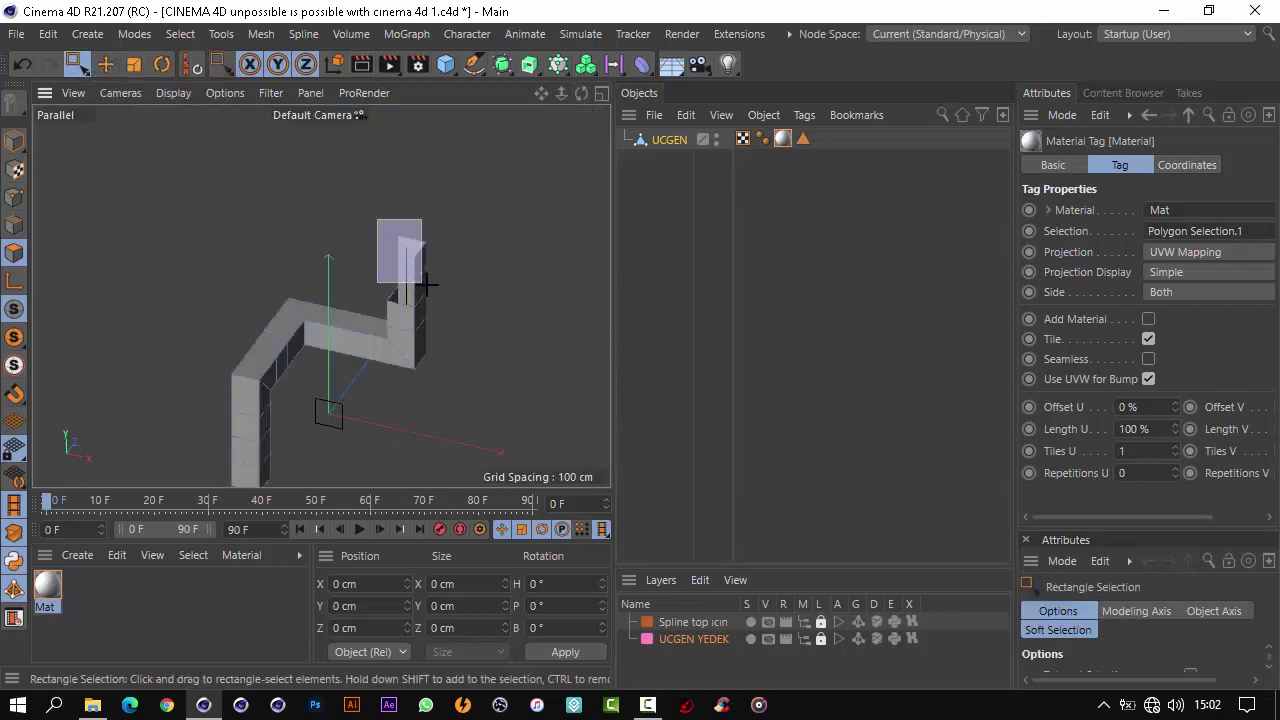
pyautogui.moveTo(376, 216); pyautogui.dragTo(458, 300)
pyautogui.keyDown('alt'); pyautogui.moveTo(585, 100); pyautogui.dragTo(610, 345); pyautogui.keyUp('alt')
pyautogui.moveTo(371, 245); pyautogui.dragTo(611, 345)
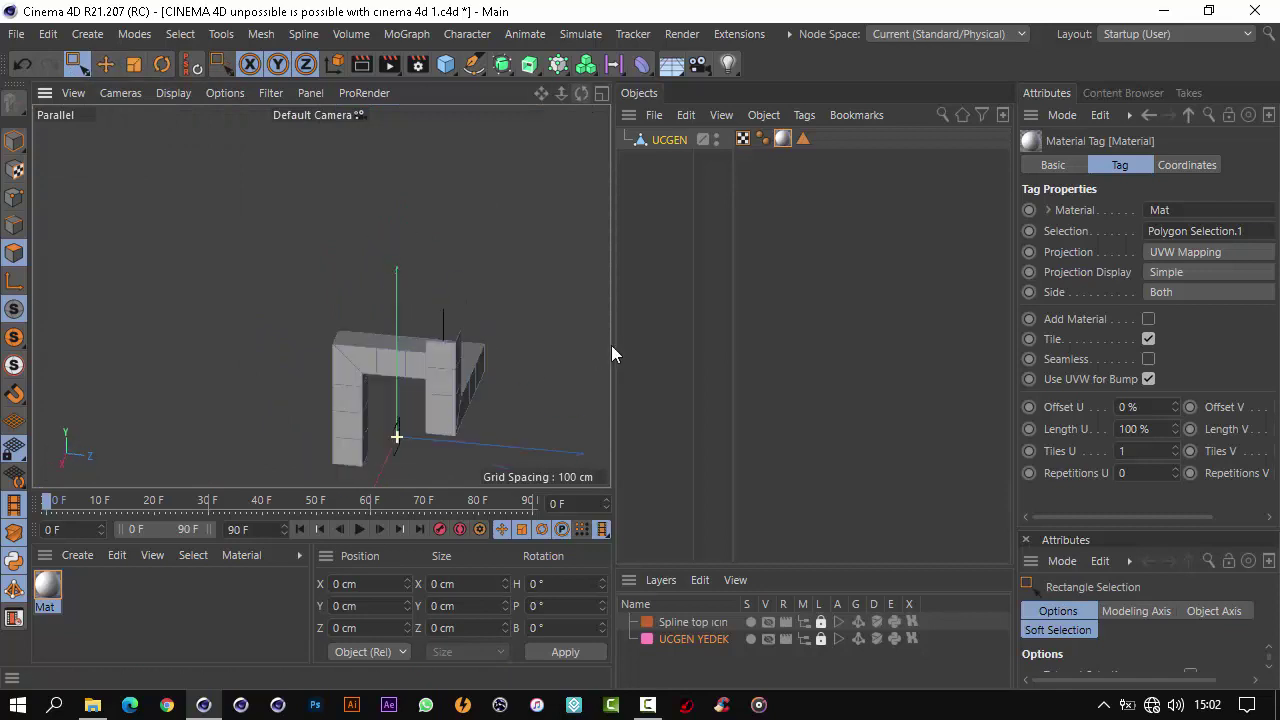
pyautogui.moveTo(304, 424)
pyautogui.mouseDown()
pyautogui.moveTo(366, 449)
pyautogui.moveTo(610, 344)
pyautogui.moveTo(297, 368)
pyautogui.mouseUp()
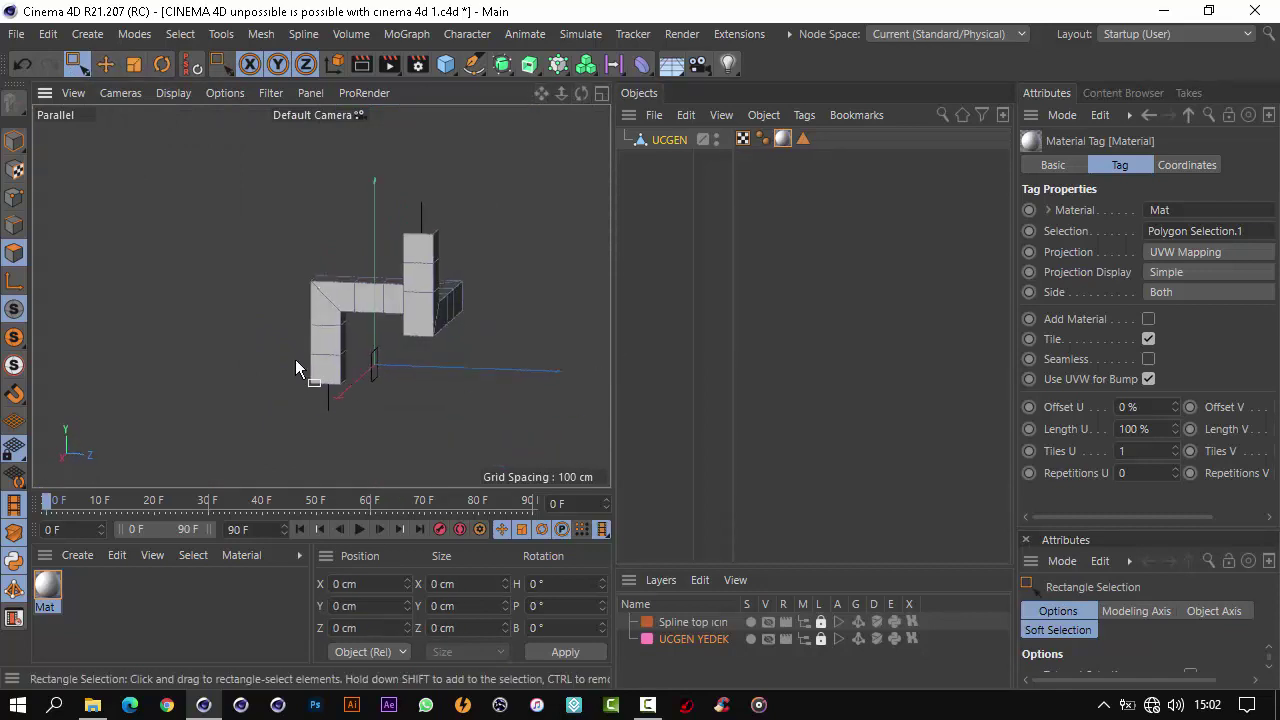
pyautogui.click(77, 63)
# Orbit the parallel view until UCGEN lines up as an impossible triangle
pyautogui.click(326, 370)
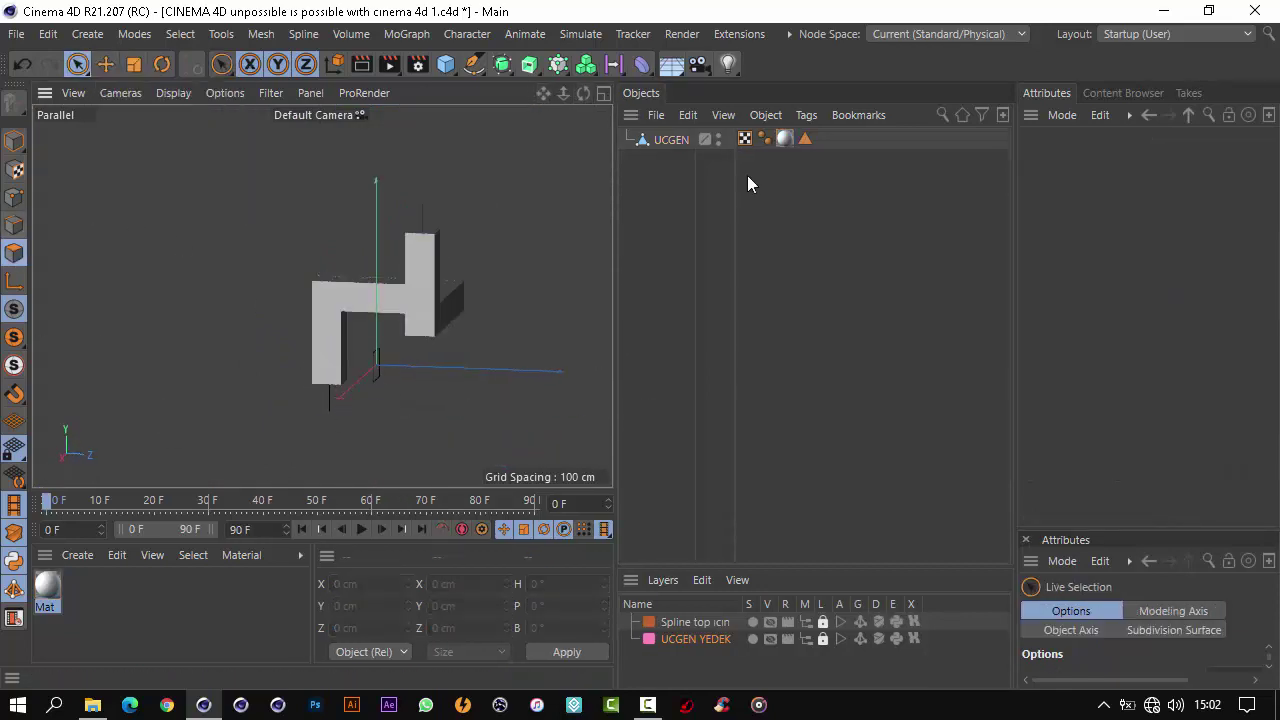
pyautogui.keyDown('alt'); pyautogui.moveTo(331, 369); pyautogui.dragTo(612, 345); pyautogui.keyUp('alt')
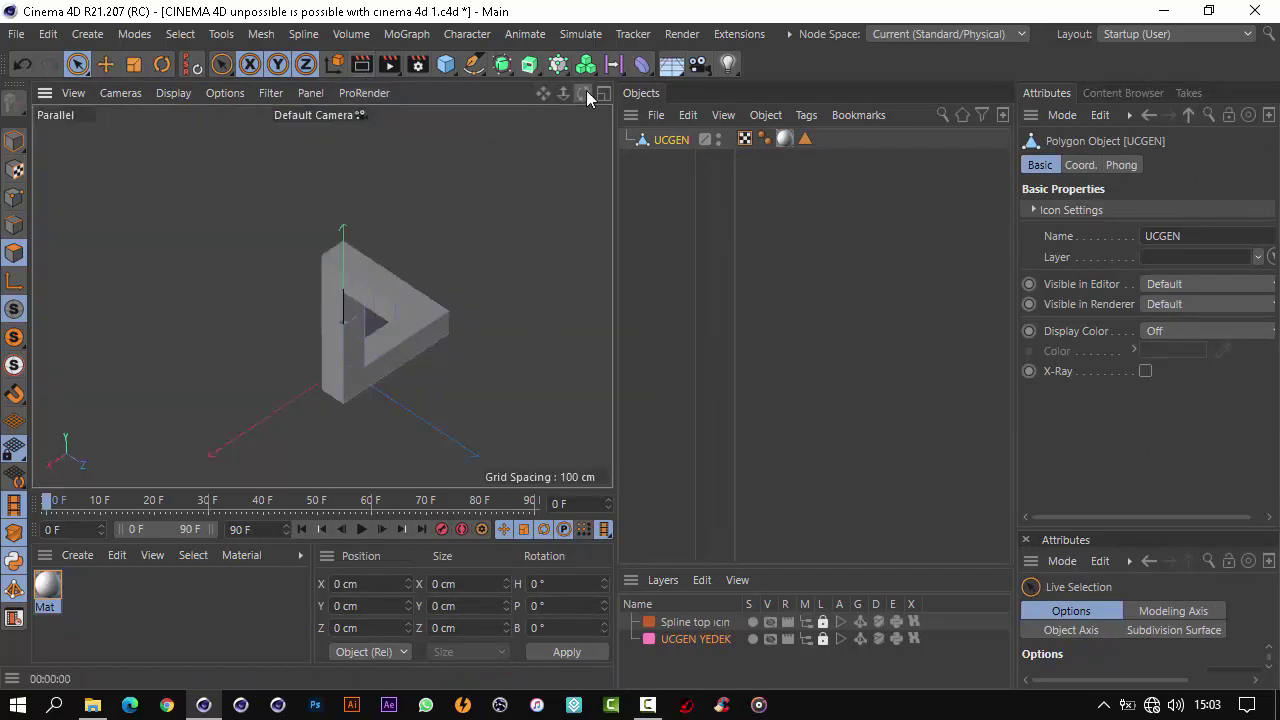
pyautogui.moveTo(586, 93)
pyautogui.mouseDown()
pyautogui.moveTo(612, 346)
pyautogui.moveTo(388, 254)
pyautogui.moveTo(604, 102)
pyautogui.moveTo(612, 352)
pyautogui.moveTo(601, 376)
pyautogui.mouseUp()
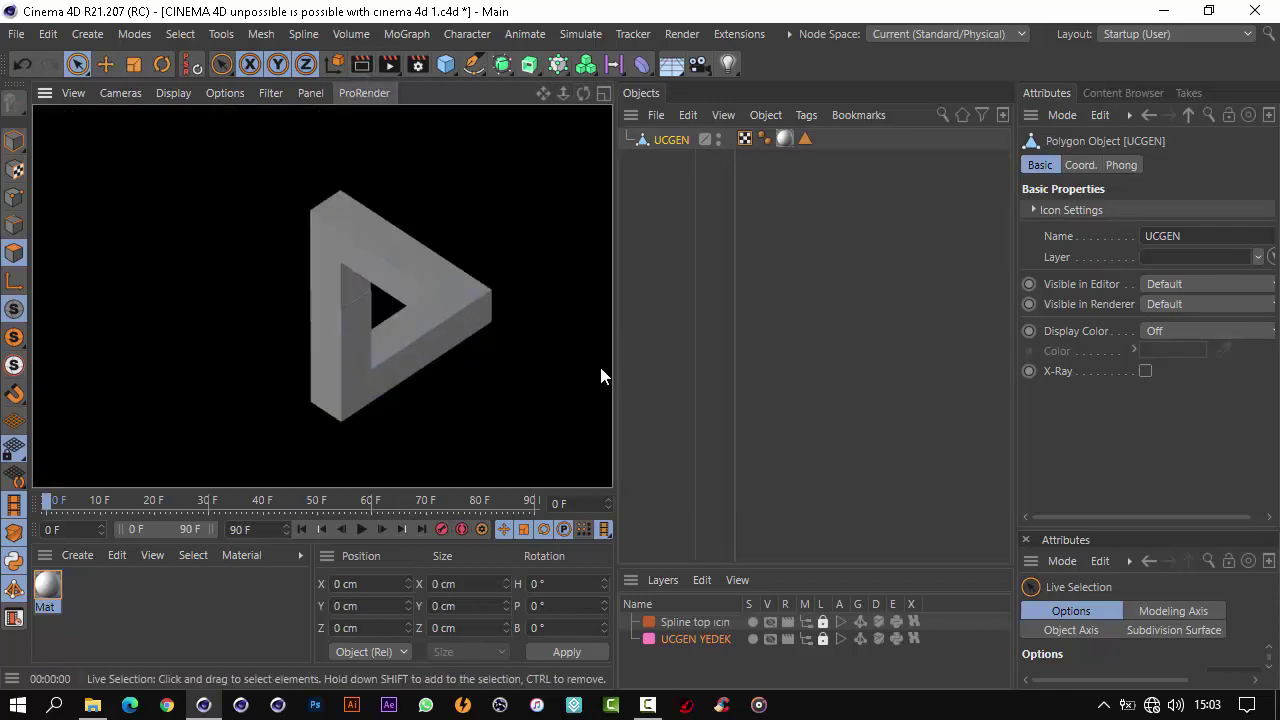
pyautogui.moveTo(614, 351)
pyautogui.keyDown('alt'); pyautogui.mouseDown()
pyautogui.moveTo(586, 114)
pyautogui.moveTo(614, 352)
pyautogui.mouseUp(); pyautogui.keyUp('alt')
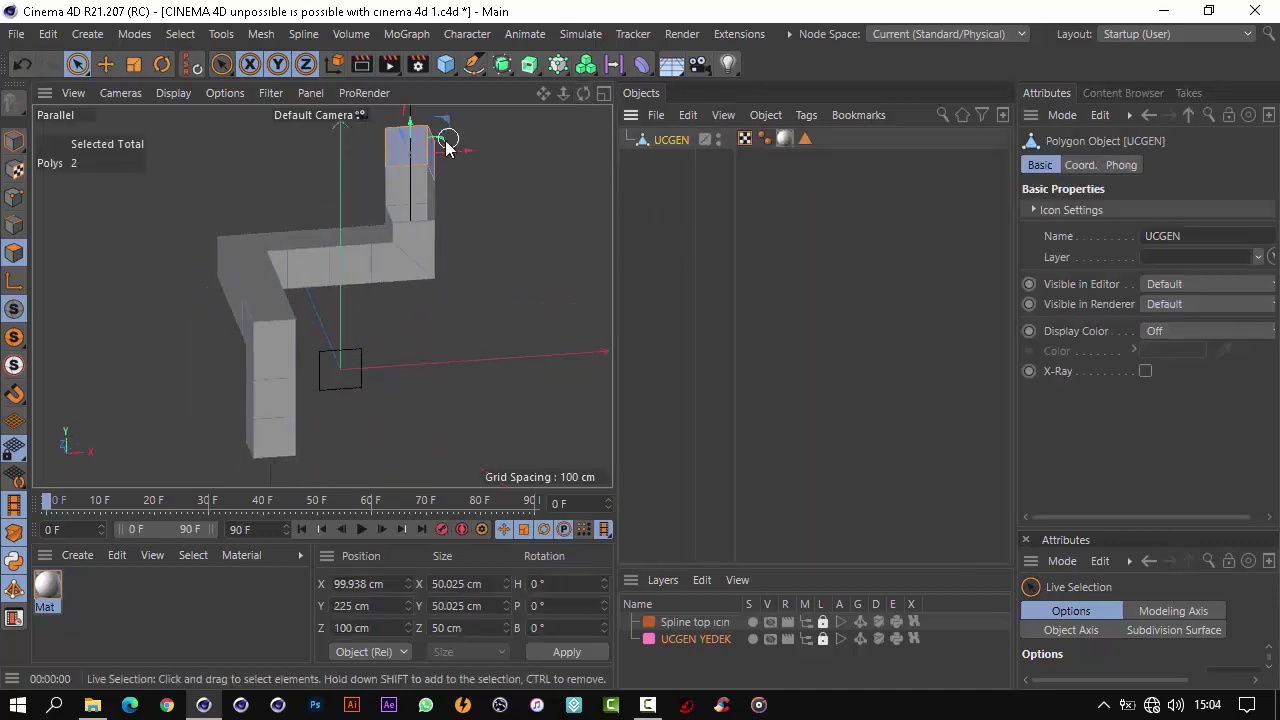
pyautogui.keyDown('alt'); pyautogui.moveTo(584, 93); pyautogui.dragTo(612, 344); pyautogui.keyUp('alt')
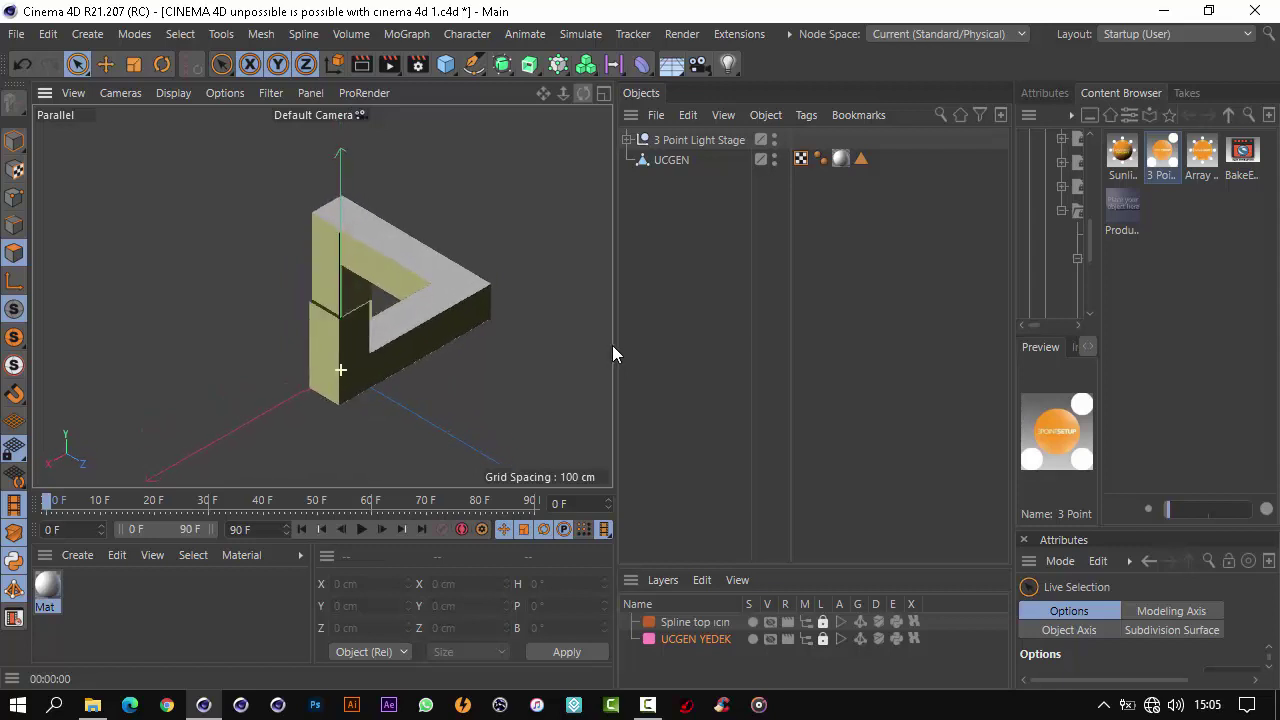
# Remove the old light stage, set the Mat material colour to red, and apply it to the UCGEN triangle
pyautogui.click(697, 139)
pyautogui.press('Delete')
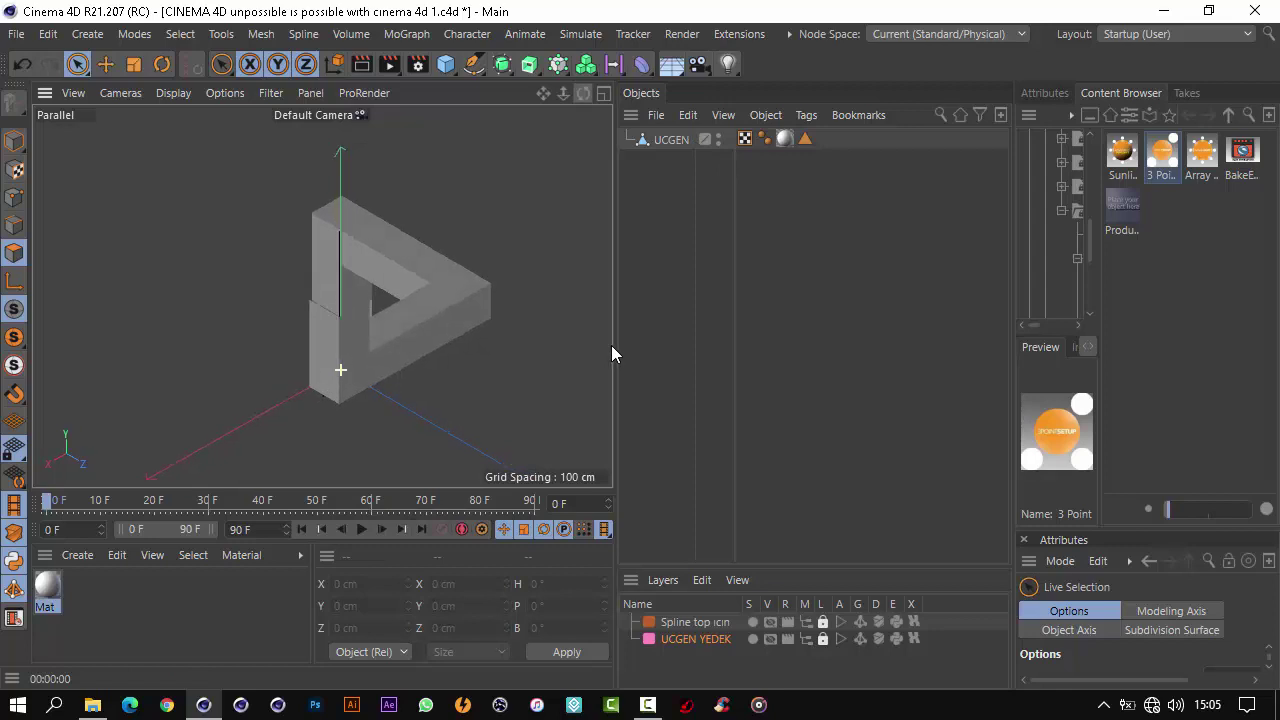
pyautogui.doubleClick(46, 585)
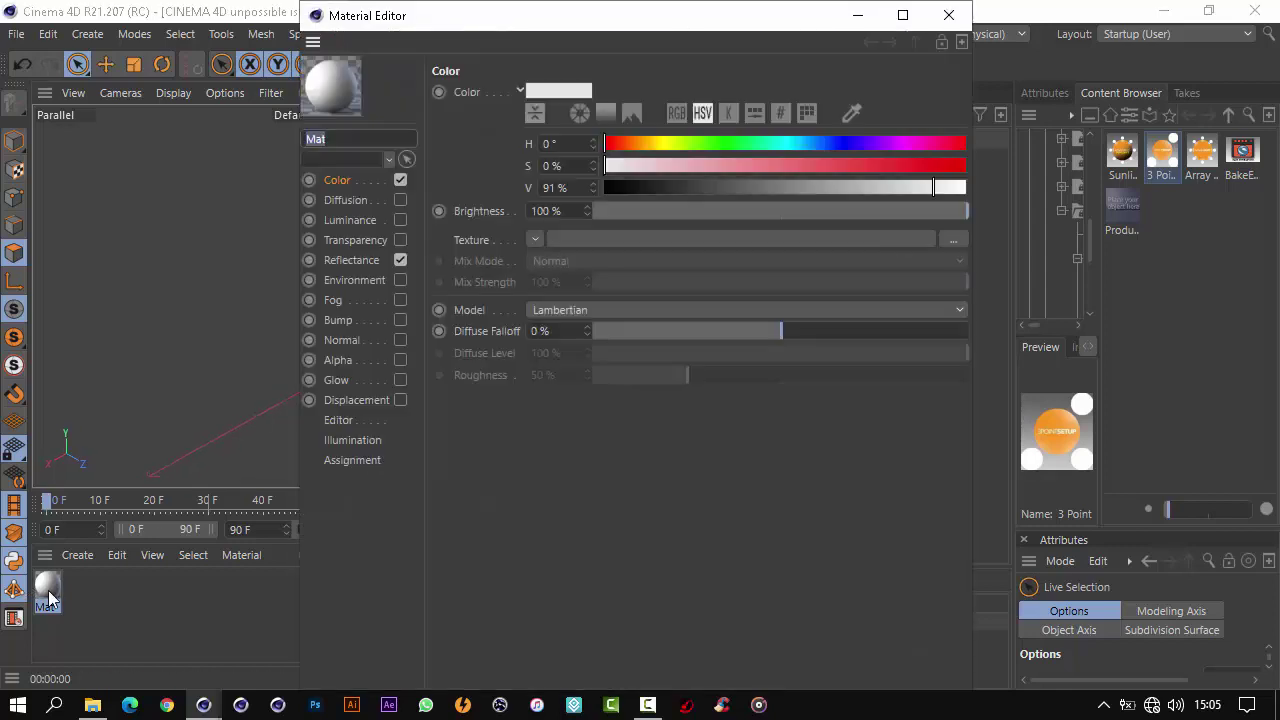
pyautogui.moveTo(770, 187)
pyautogui.mouseDown()
pyautogui.moveTo(933, 187)
pyautogui.moveTo(721, 187)
pyautogui.mouseUp()
pyautogui.click(948, 15)
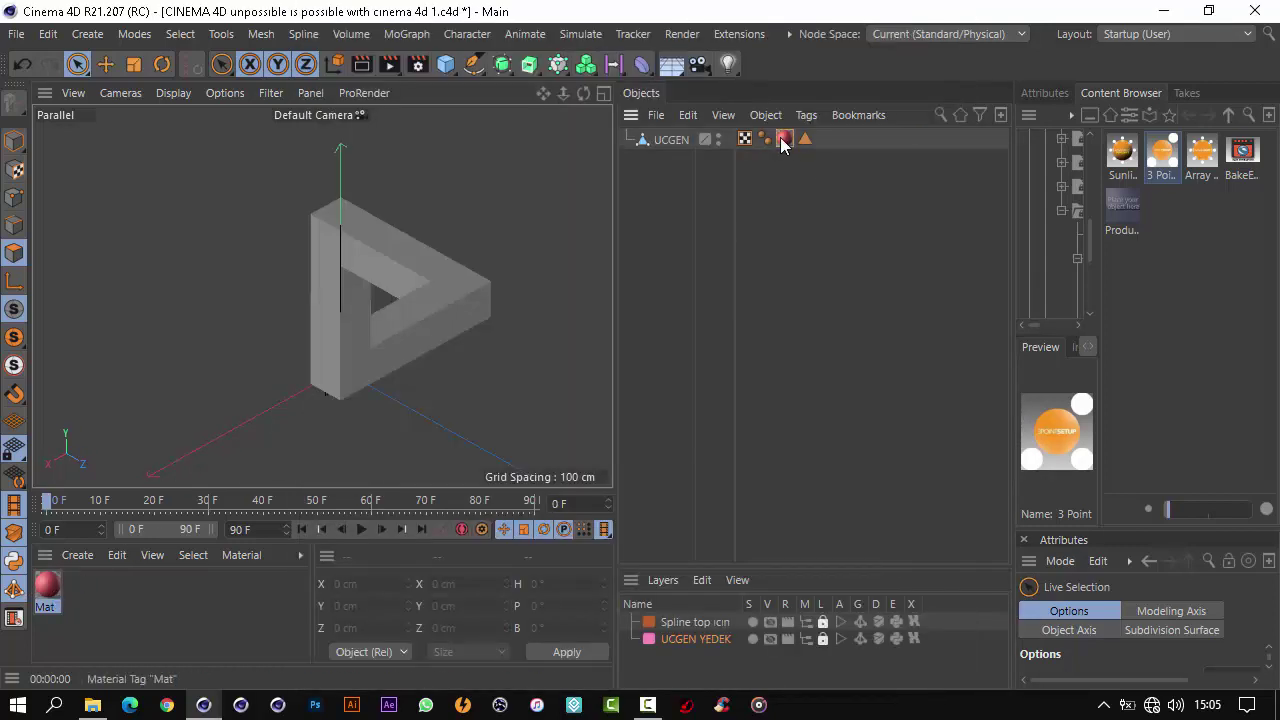
pyautogui.moveTo(46, 586); pyautogui.dragTo(670, 139)
pyautogui.hotkey('ctrl', 'r')
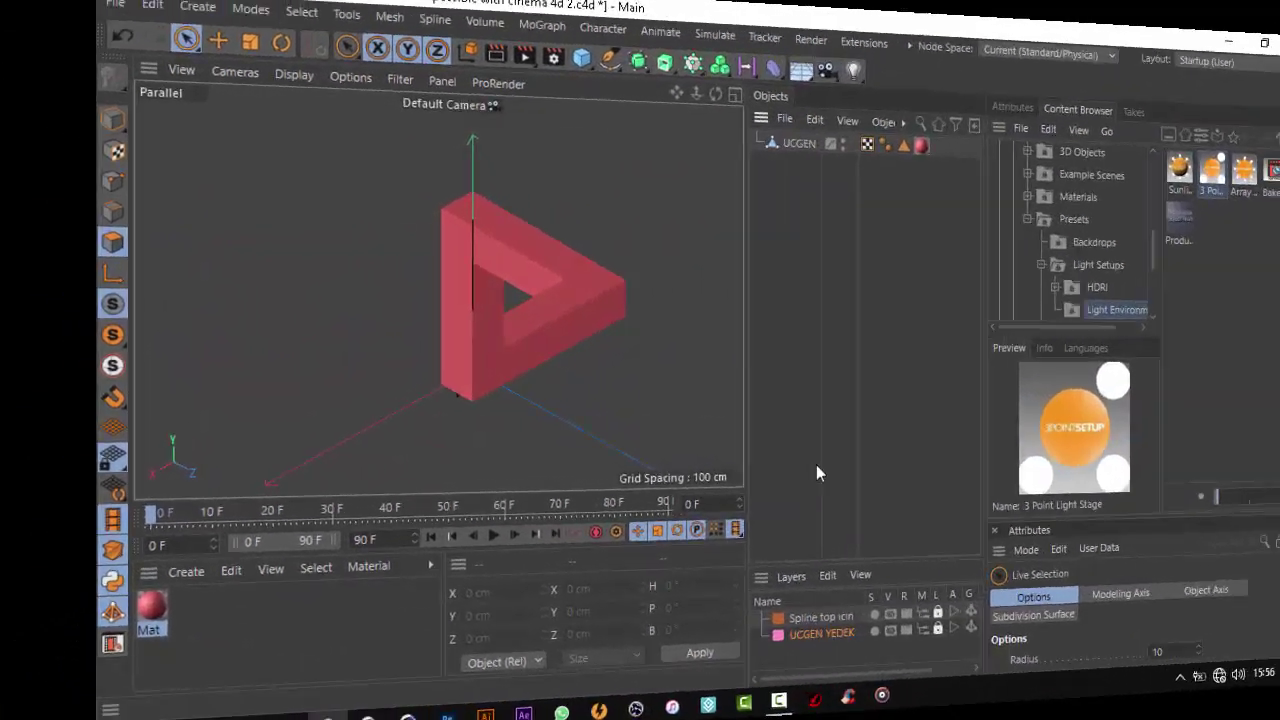
# Add a new 3 Point Light Stage and rotate it in pitch to shift the shading
pyautogui.click(361, 63)
pyautogui.doubleClick(1143, 155)
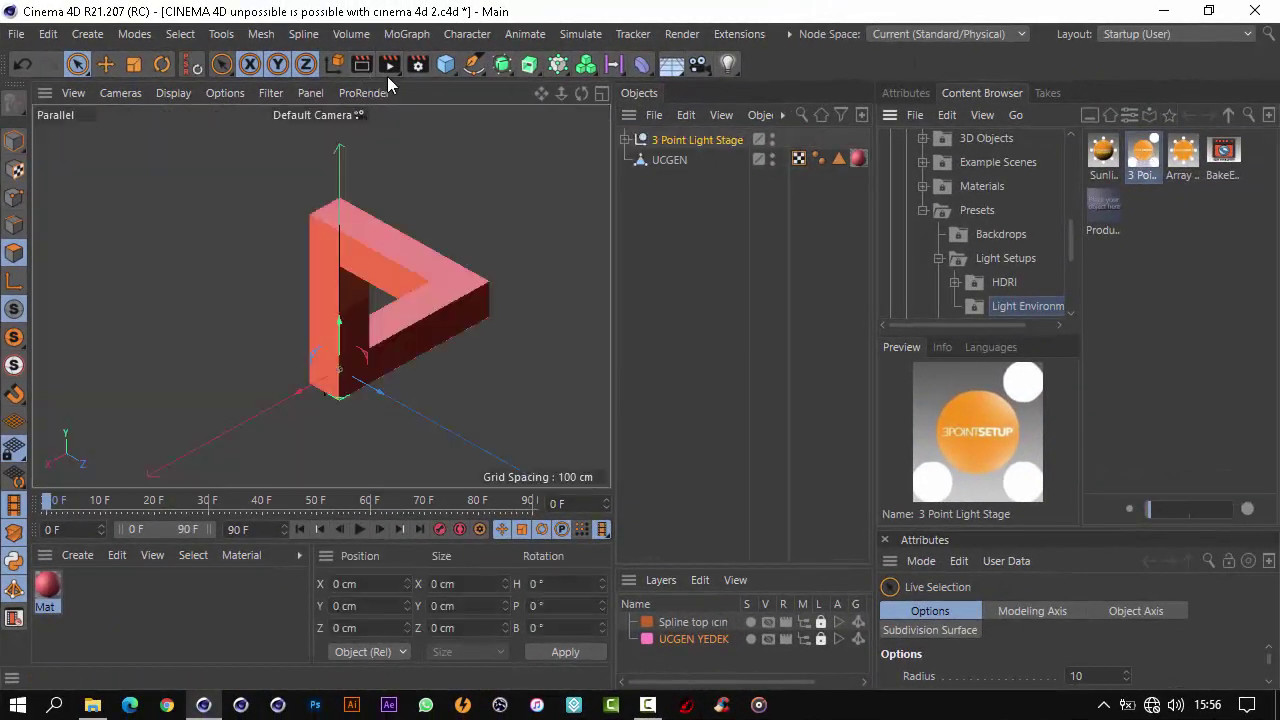
pyautogui.click(361, 63)
pyautogui.press('r')
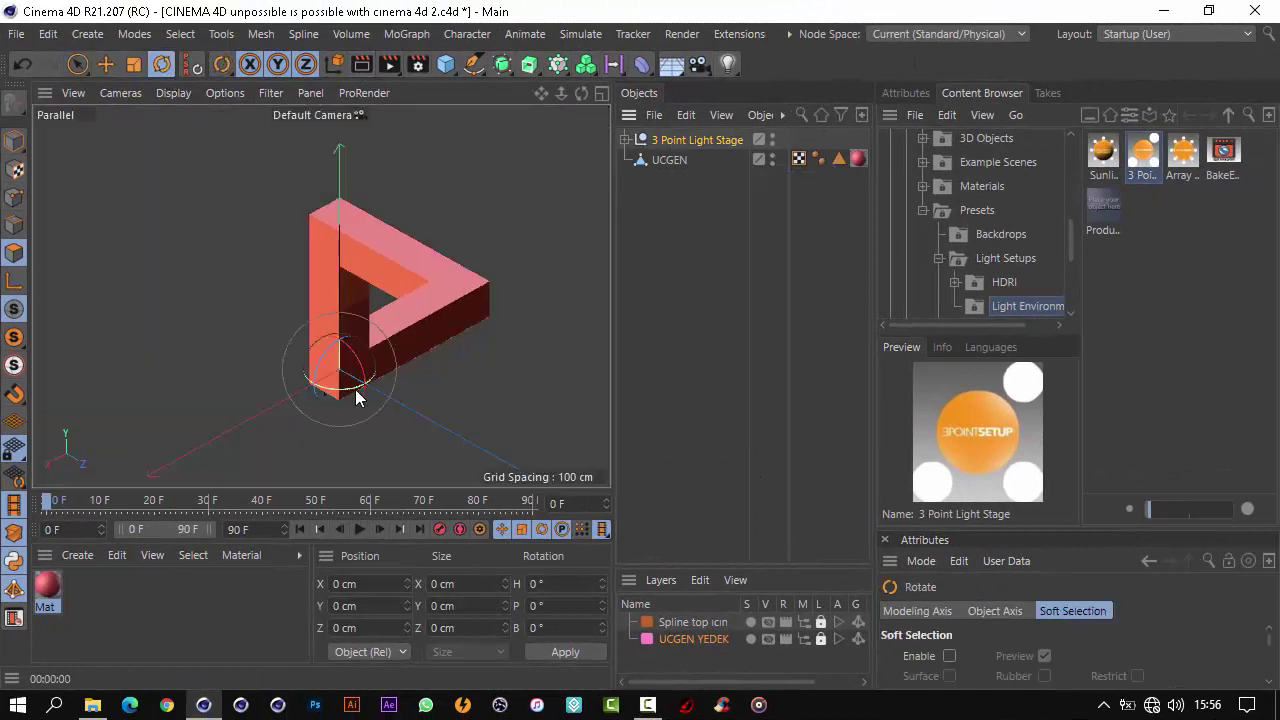
pyautogui.moveTo(357, 394)
pyautogui.mouseDown()
pyautogui.moveTo(330, 393)
pyautogui.moveTo(306, 327)
pyautogui.moveTo(376, 327)
pyautogui.moveTo(400, 394)
pyautogui.mouseUp()
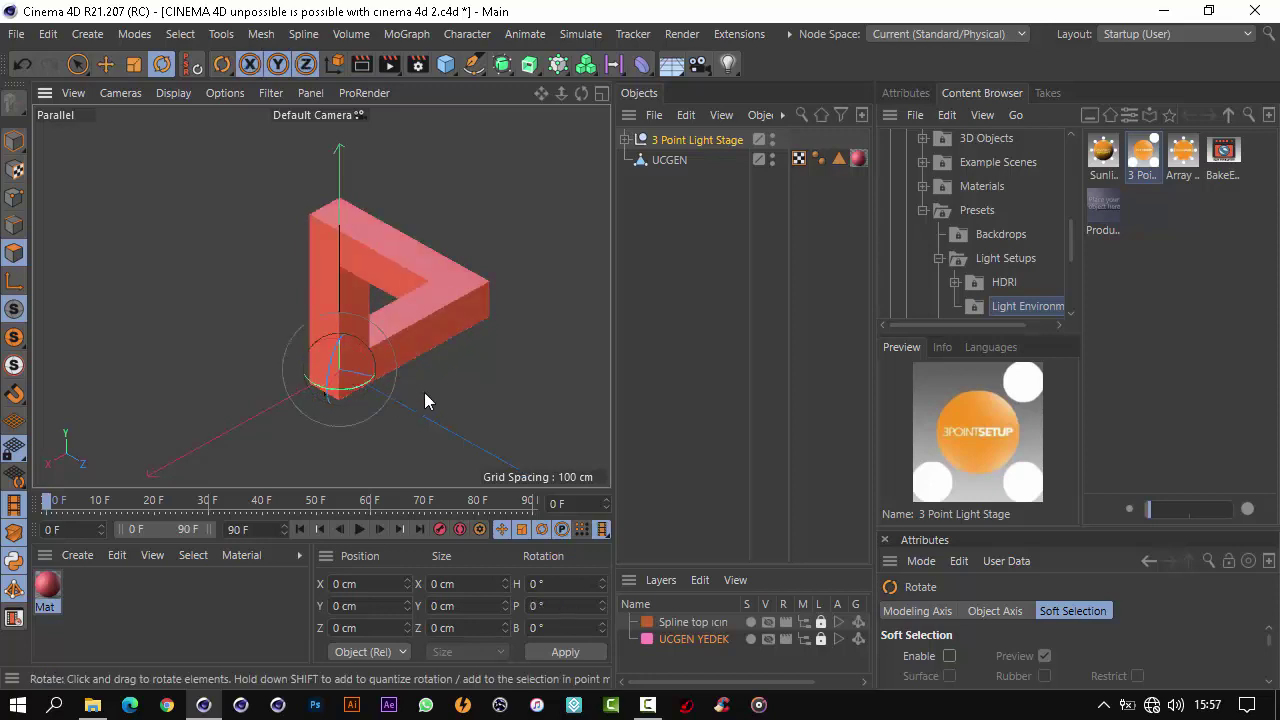
pyautogui.hotkey('ctrl', 'r')
pyautogui.click(693, 397)
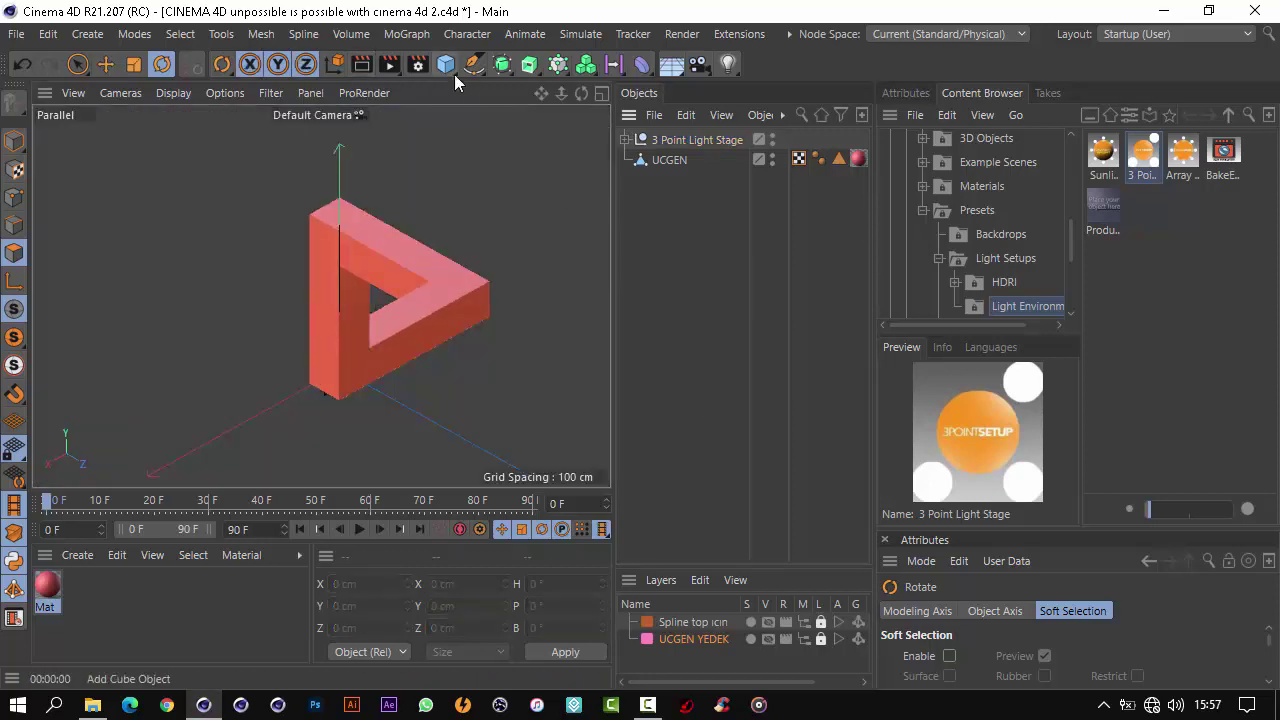
# Add a sphere, shrink it to a small ball, and rest it on the triangle's right arm
pyautogui.moveTo(454, 74); pyautogui.dragTo(820, 140)
pyautogui.press('t')
pyautogui.moveTo(270, 248); pyautogui.dragTo(563, 110)
pyautogui.press('e')
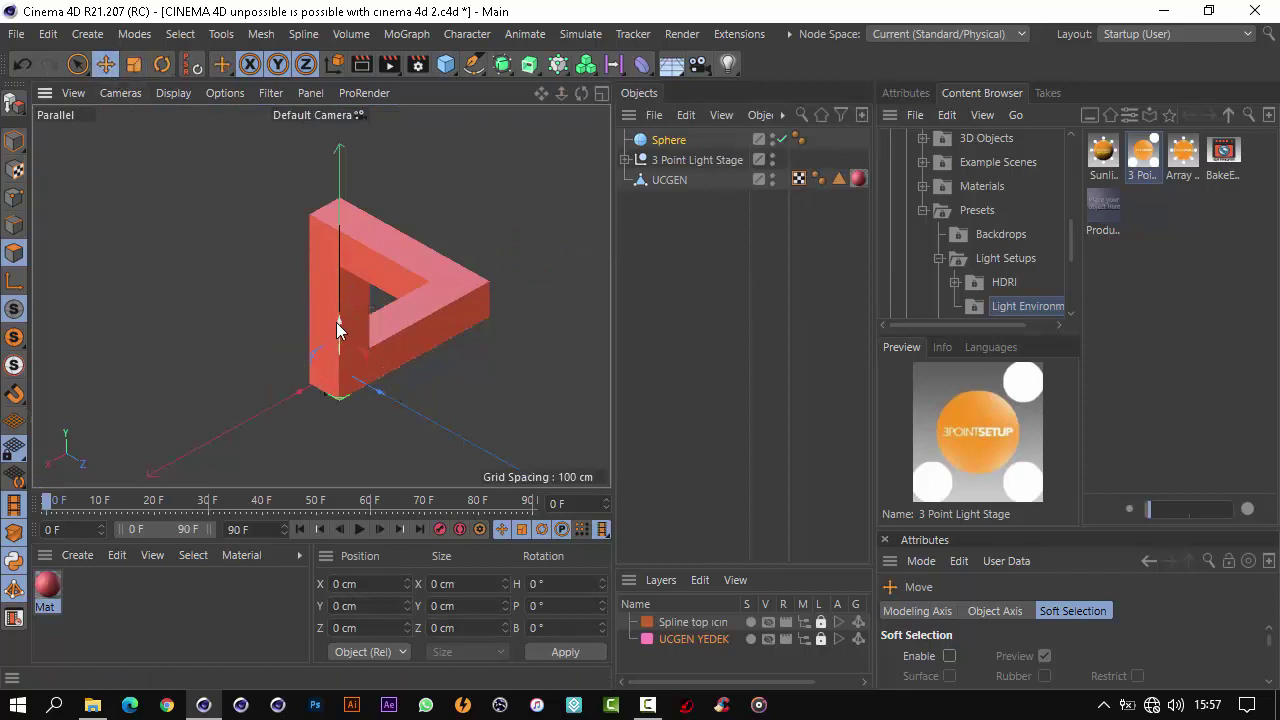
pyautogui.moveTo(433, 264); pyautogui.dragTo(348, 288)
pyautogui.moveTo(482, 340); pyautogui.dragTo(494, 306)
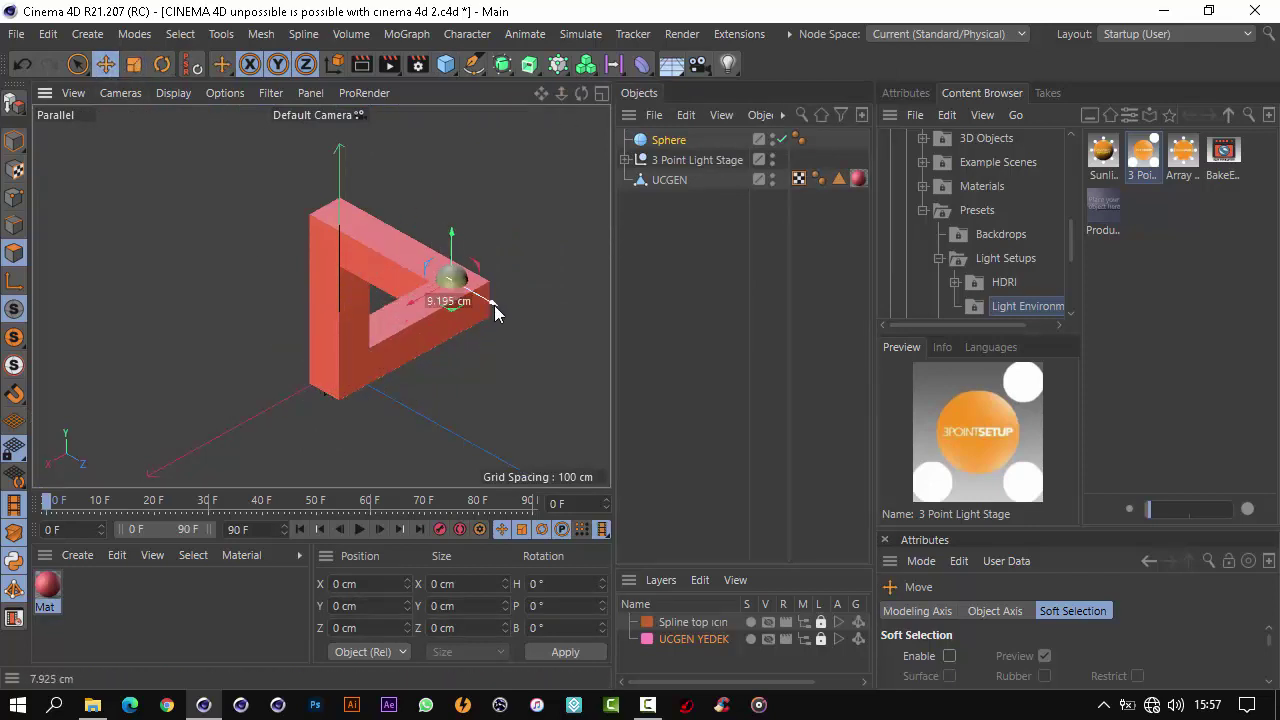
pyautogui.moveTo(452, 224); pyautogui.dragTo(447, 238)
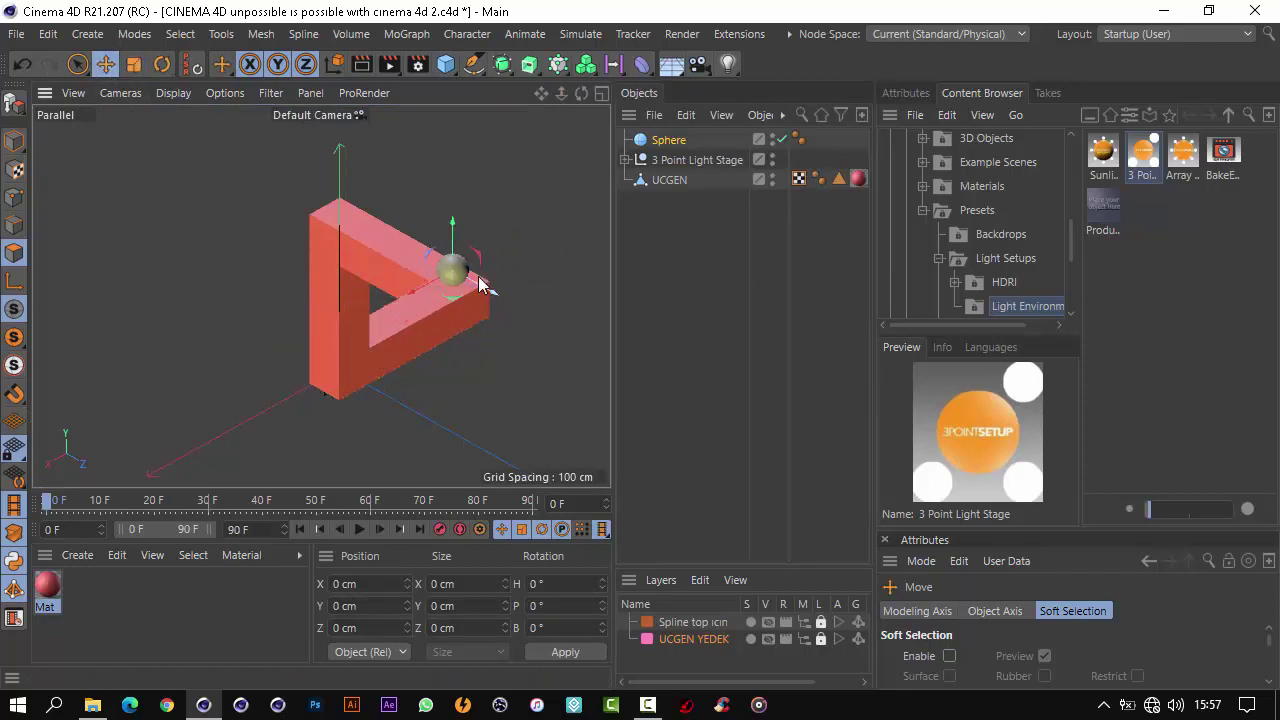
pyautogui.hotkey('ctrl', 'r')
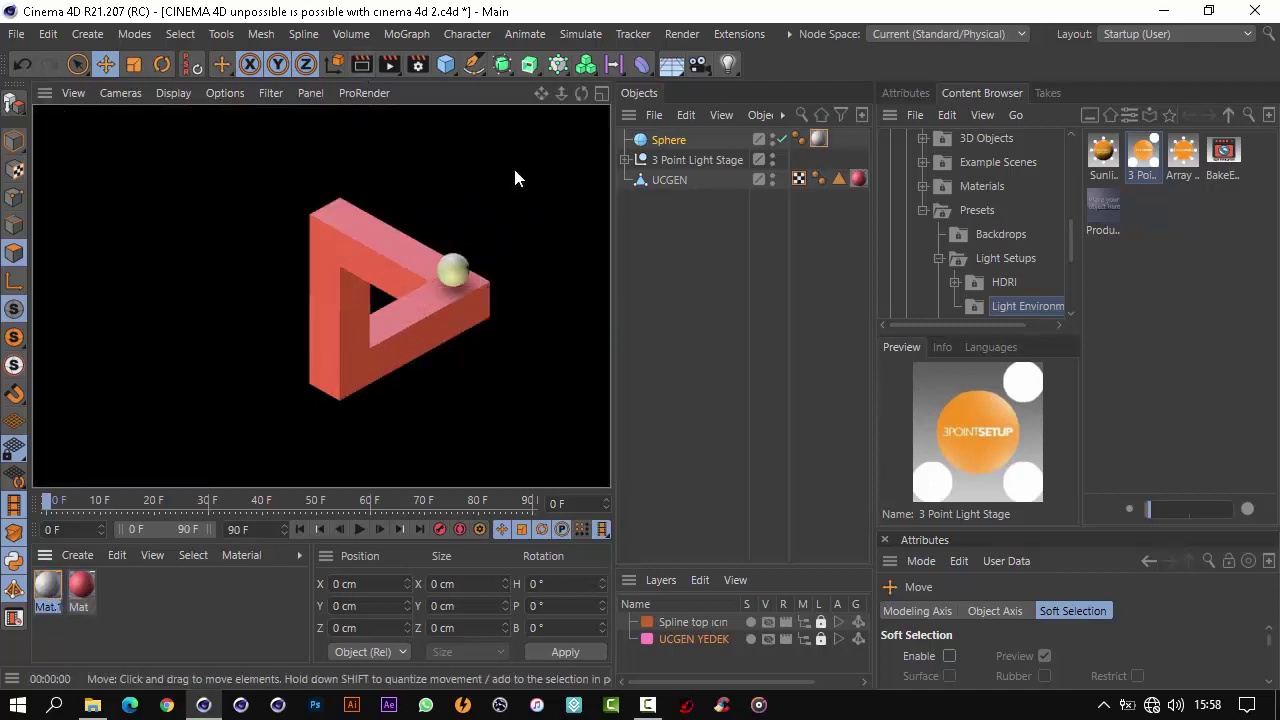
# Duplicate the sphere twice, placing copies at the top corner and on the left arm
pyautogui.click(453, 222)
pyautogui.click(361, 63)
pyautogui.click(455, 255)
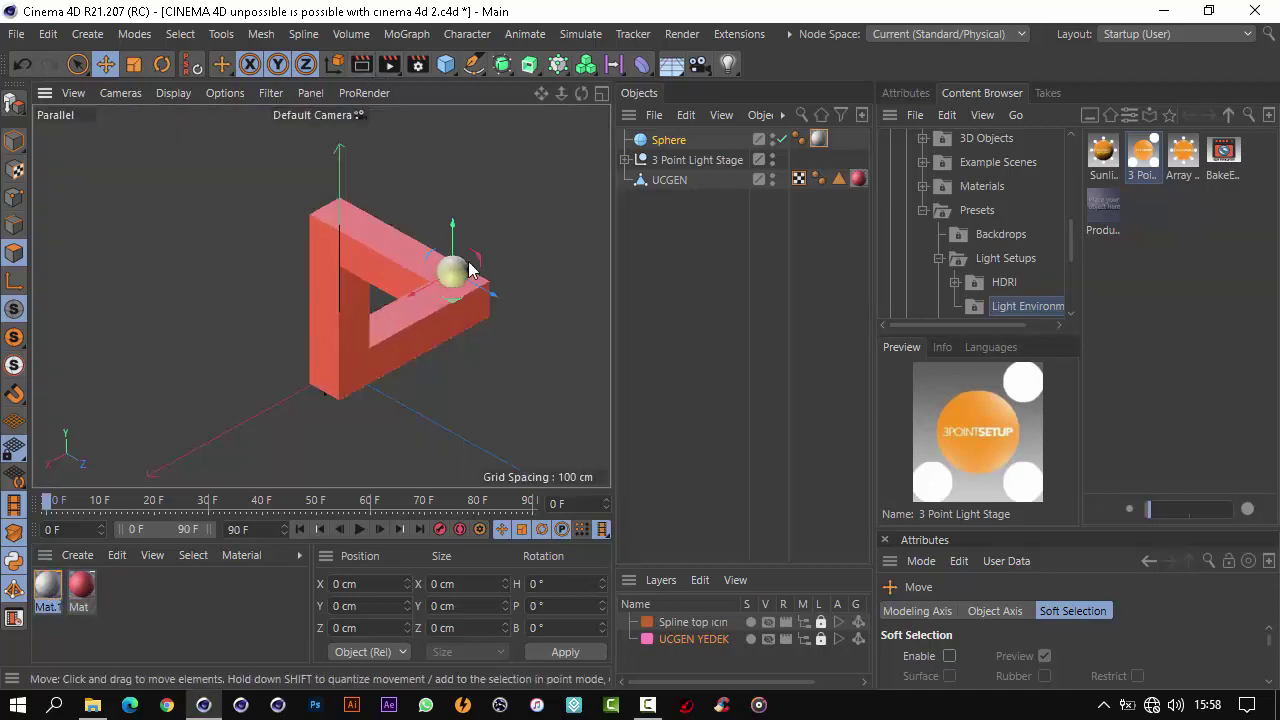
pyautogui.click(364, 68)
pyautogui.keyDown('ctrl'); pyautogui.moveTo(473, 214); pyautogui.dragTo(380, 252); pyautogui.keyUp('ctrl')
pyautogui.click(363, 67)
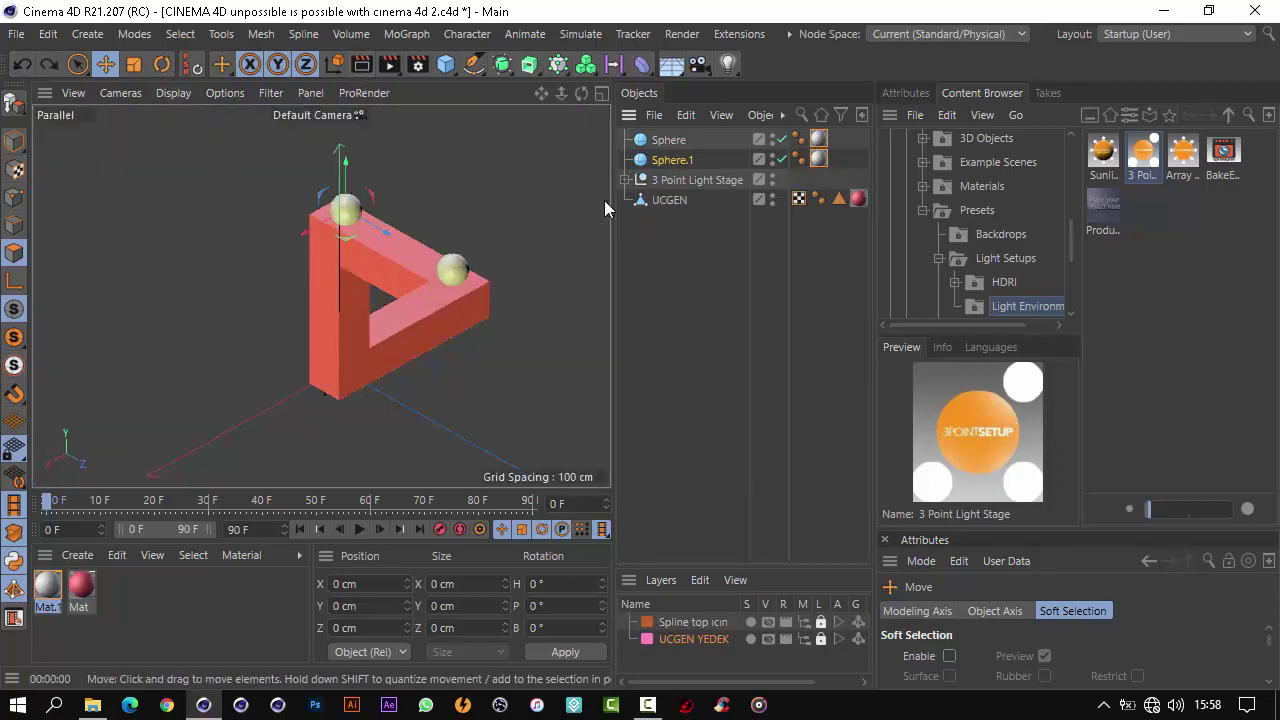
pyautogui.keyDown('ctrl'); pyautogui.moveTo(452, 270); pyautogui.dragTo(332, 342); pyautogui.keyUp('ctrl')
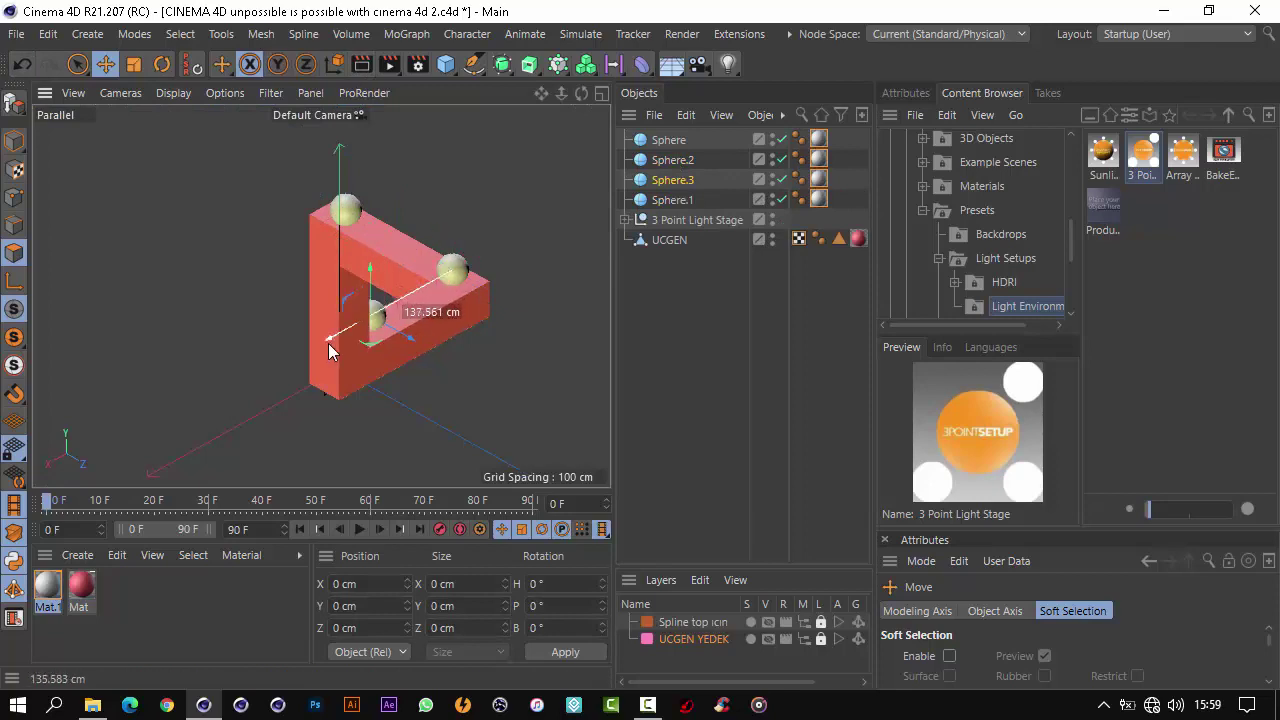
# Delete the extra sphere and reposition Sphere.1 onto the triangle's right corner
pyautogui.click(356, 71)
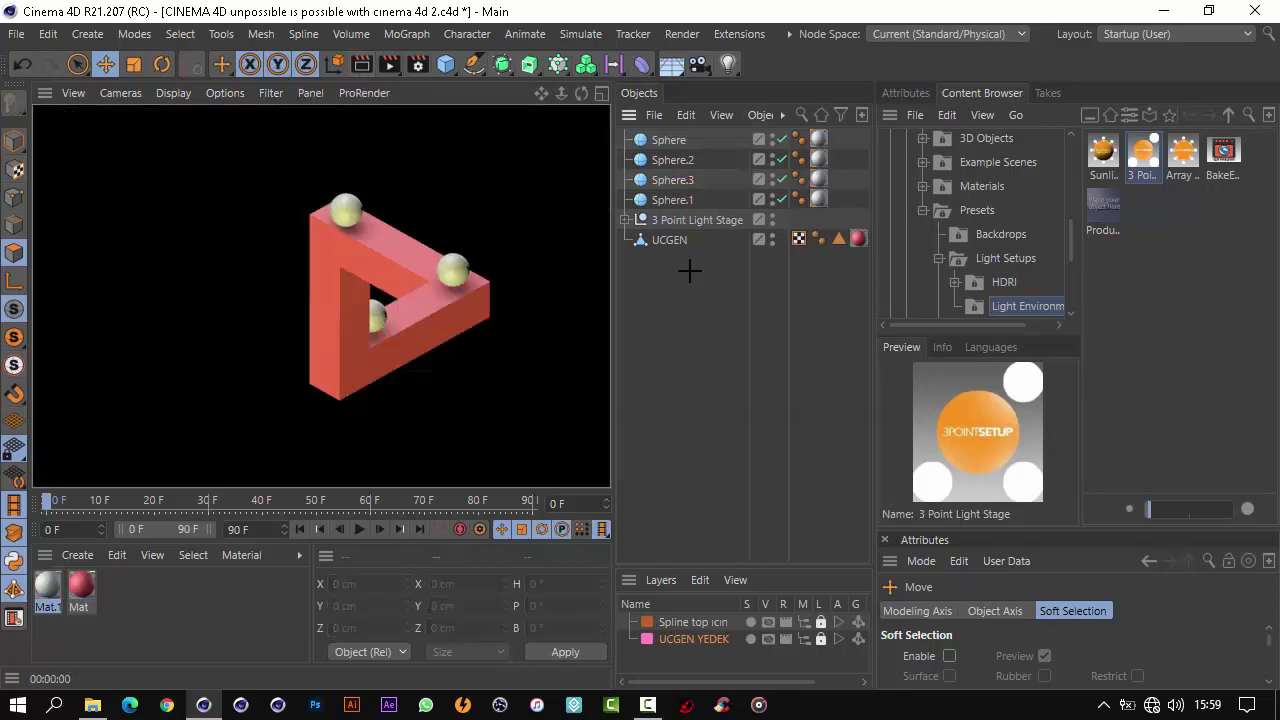
pyautogui.click(668, 140)
pyautogui.press('Delete')
pyautogui.click(672, 180)
pyautogui.moveTo(350, 215); pyautogui.dragTo(445, 275)
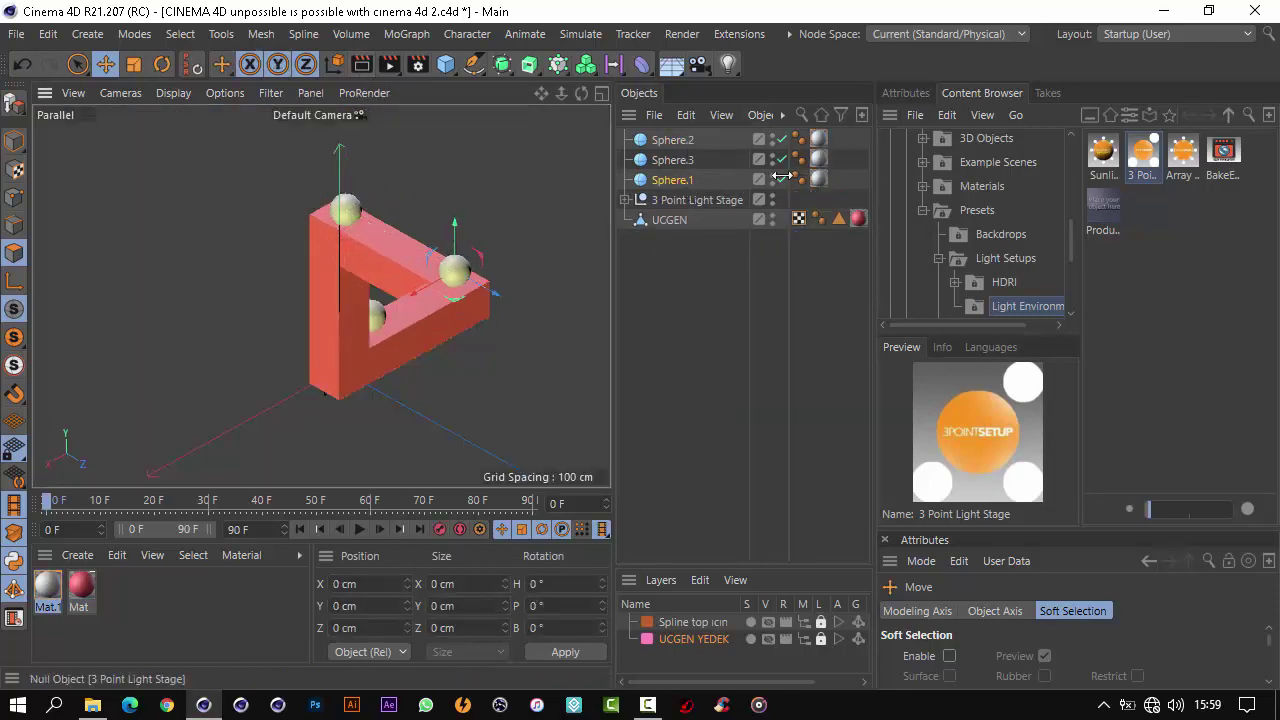
pyautogui.hotkey('ctrl', 'r')
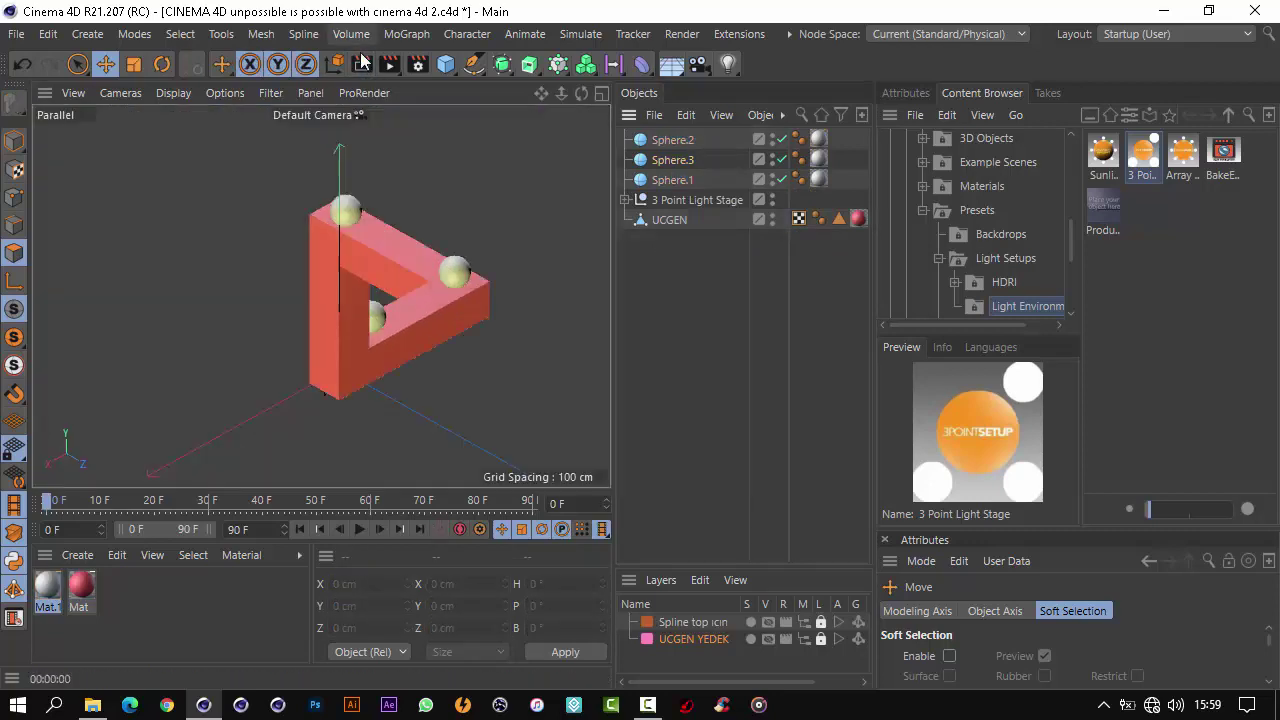
pyautogui.moveTo(361, 219); pyautogui.dragTo(360, 217)
pyautogui.hotkey('ctrl', 'r')
pyautogui.hotkey('ctrl', 'r')
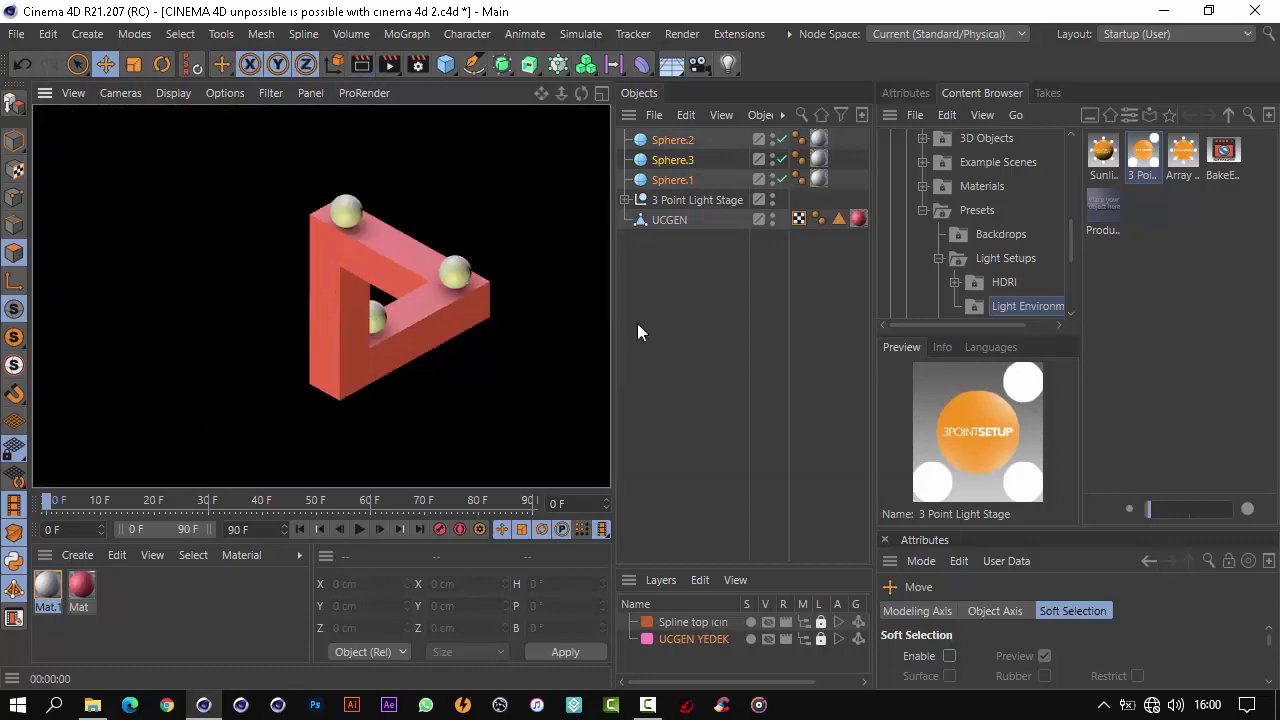